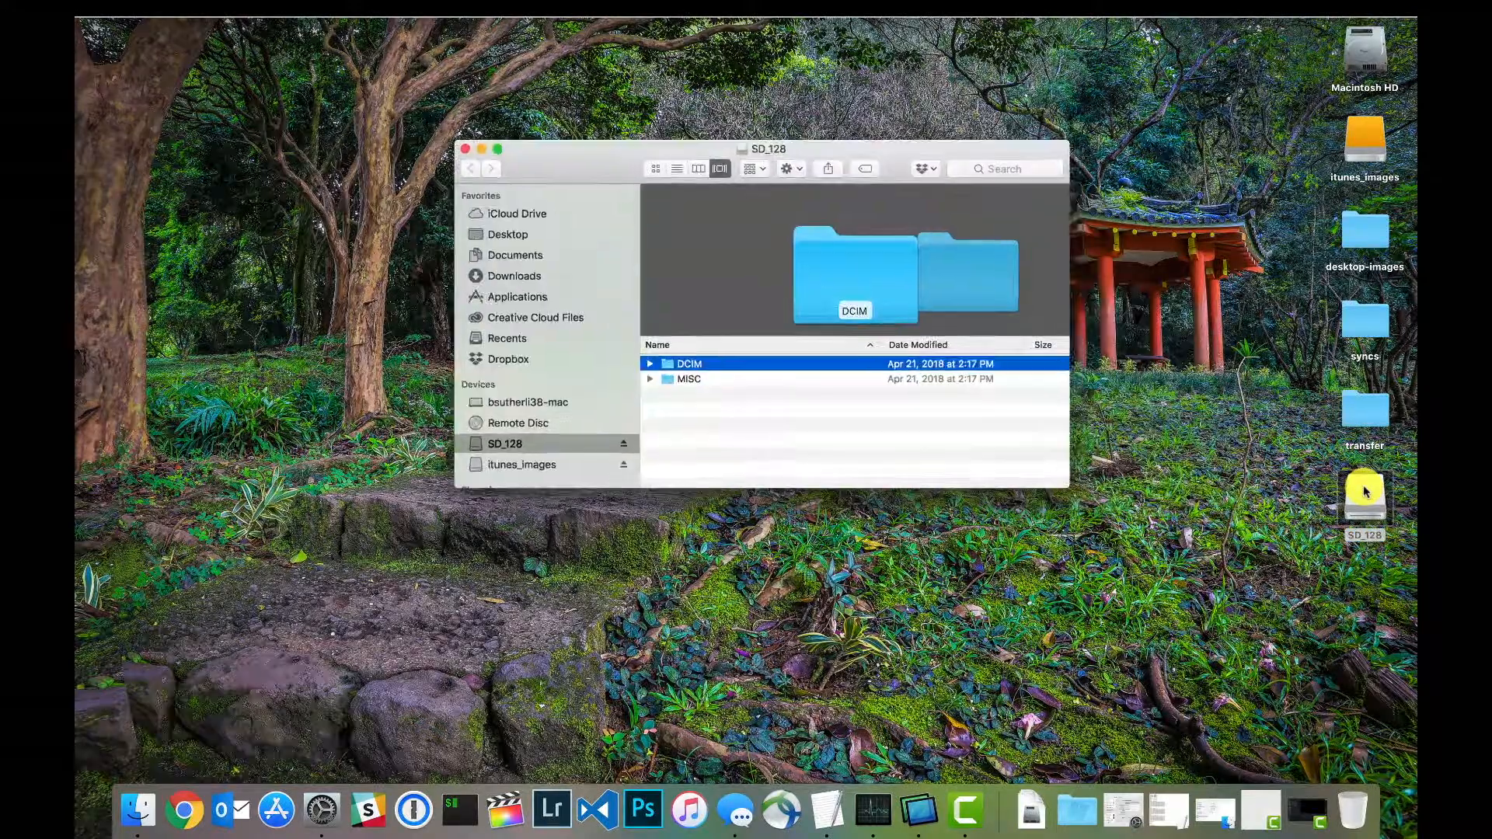
Step: Open the Pictures folder inside google_drive on the itunes_images drive
double_click(1358, 135)
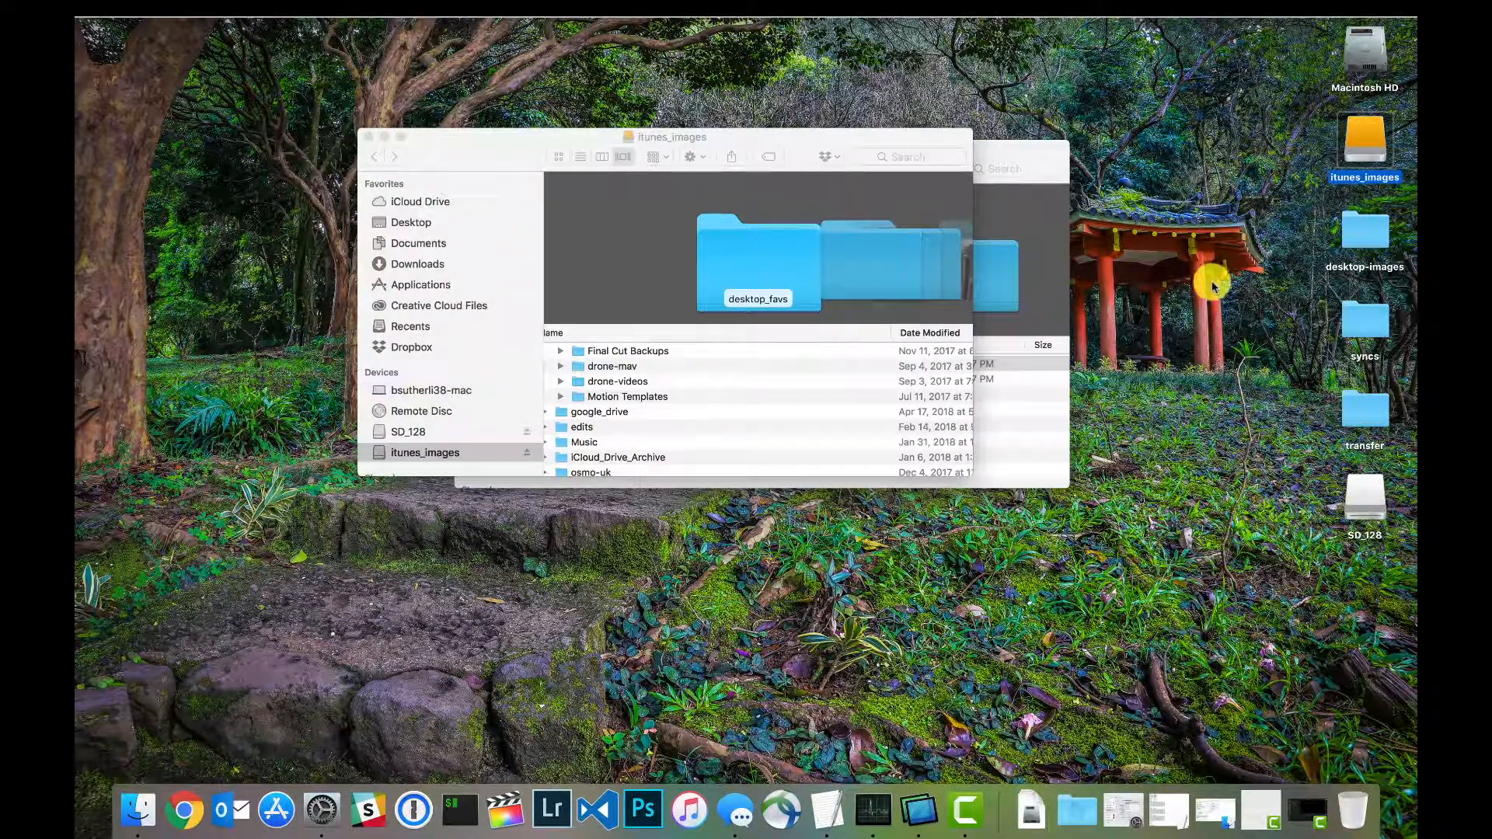
double_click(600, 412)
scroll(612, 408, down, 3)
scroll(611, 408, down, 10)
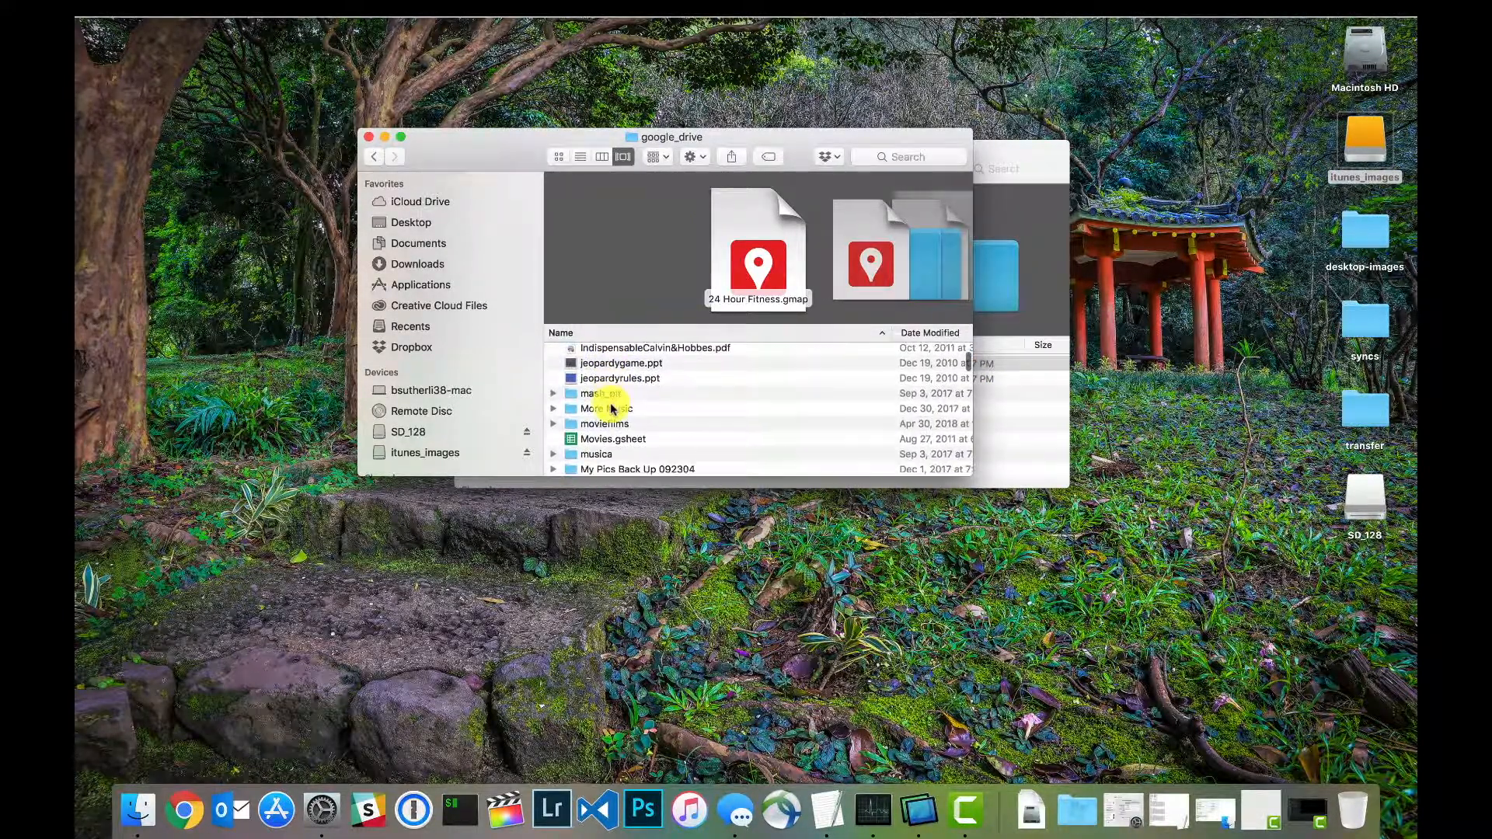
double_click(595, 380)
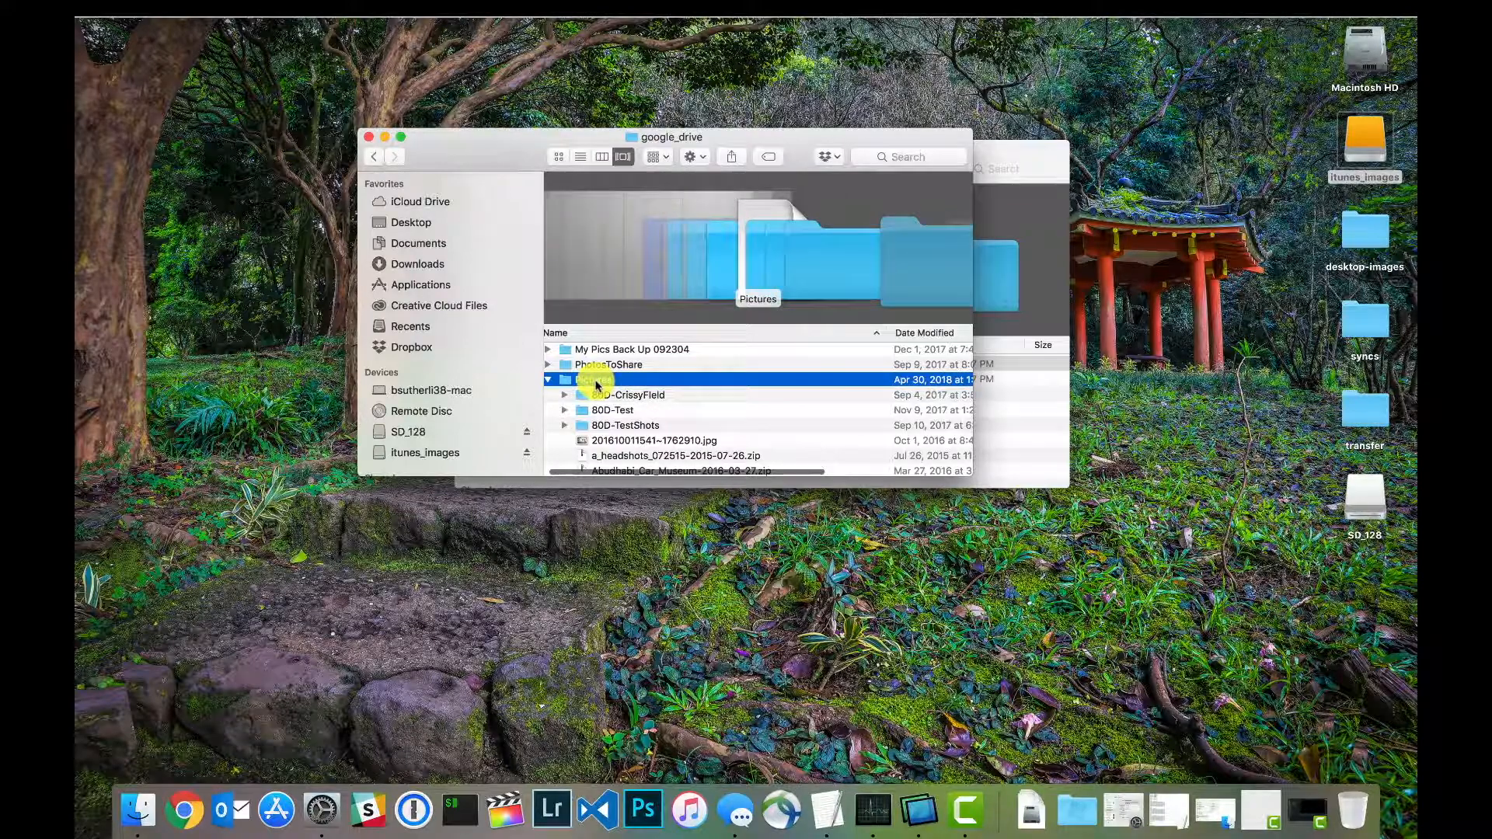
Step: Create a new folder inside the Pictures folder
click(691, 157)
click(707, 177)
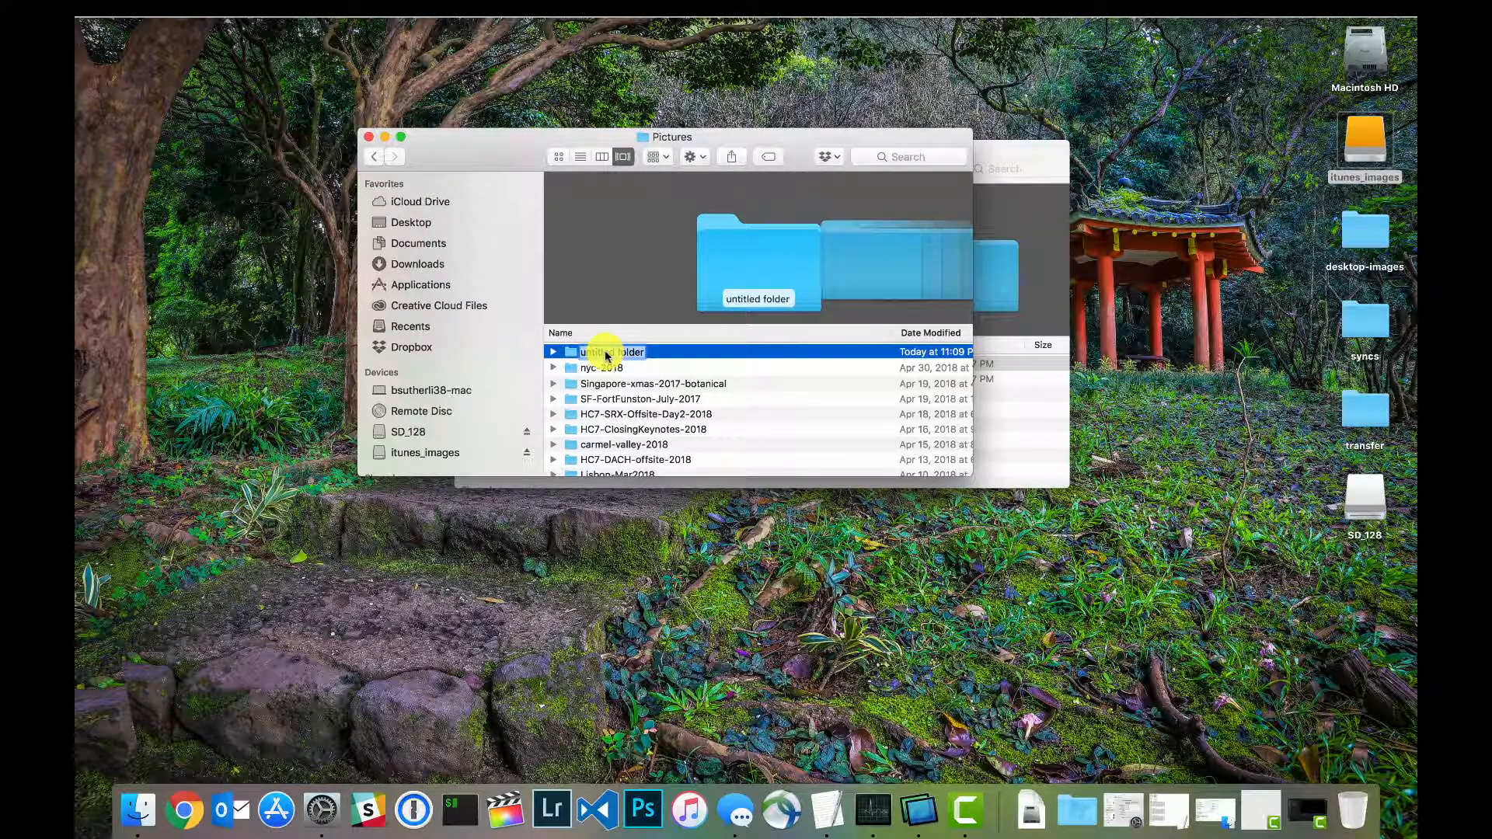
text(imp)
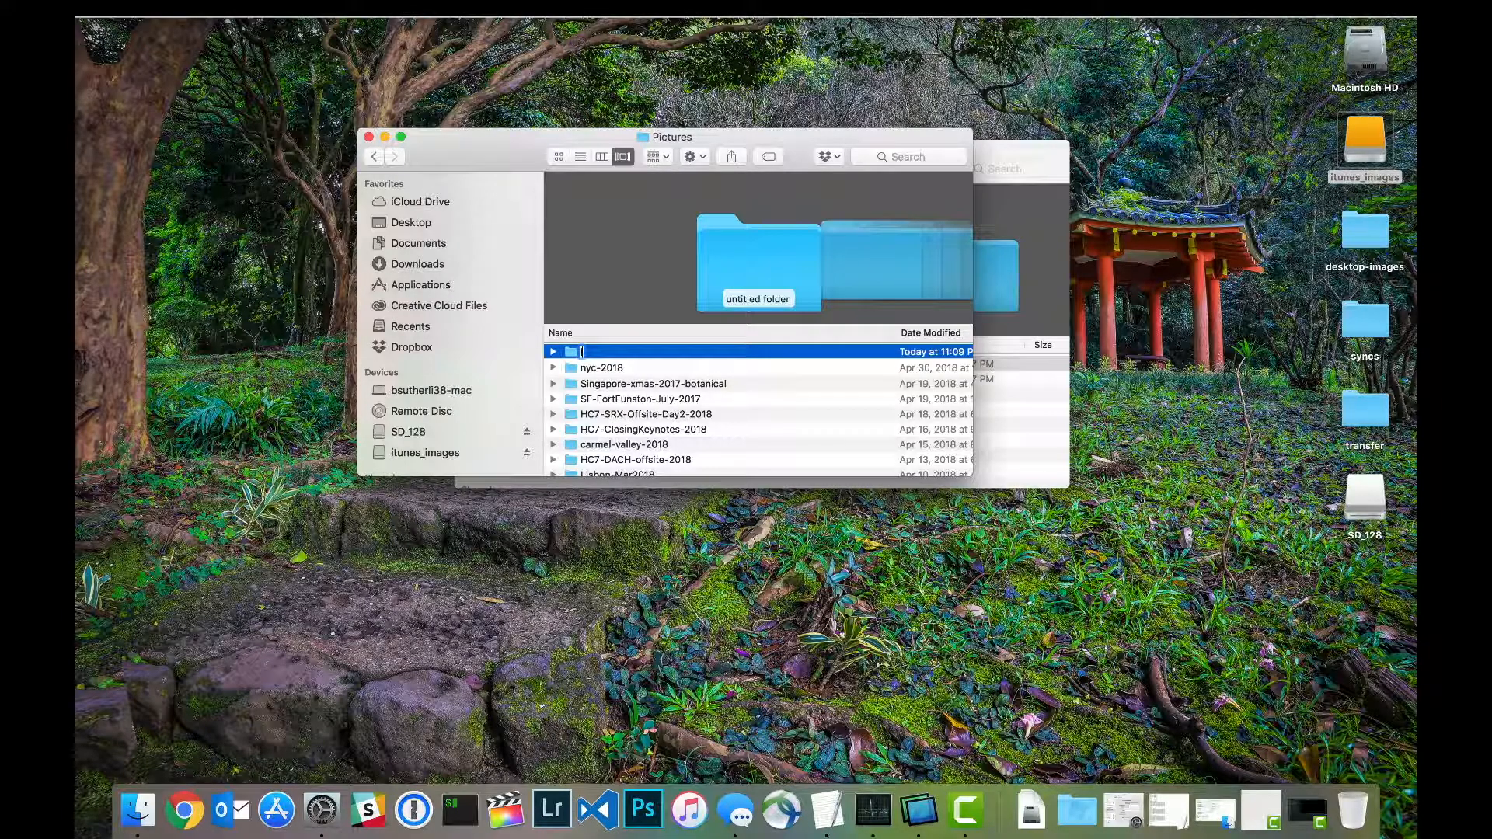
Step: Open the DCIM/100EOS5D folder on the SD_128 card and browse through its photo previews
click(1370, 495)
double_click(1370, 494)
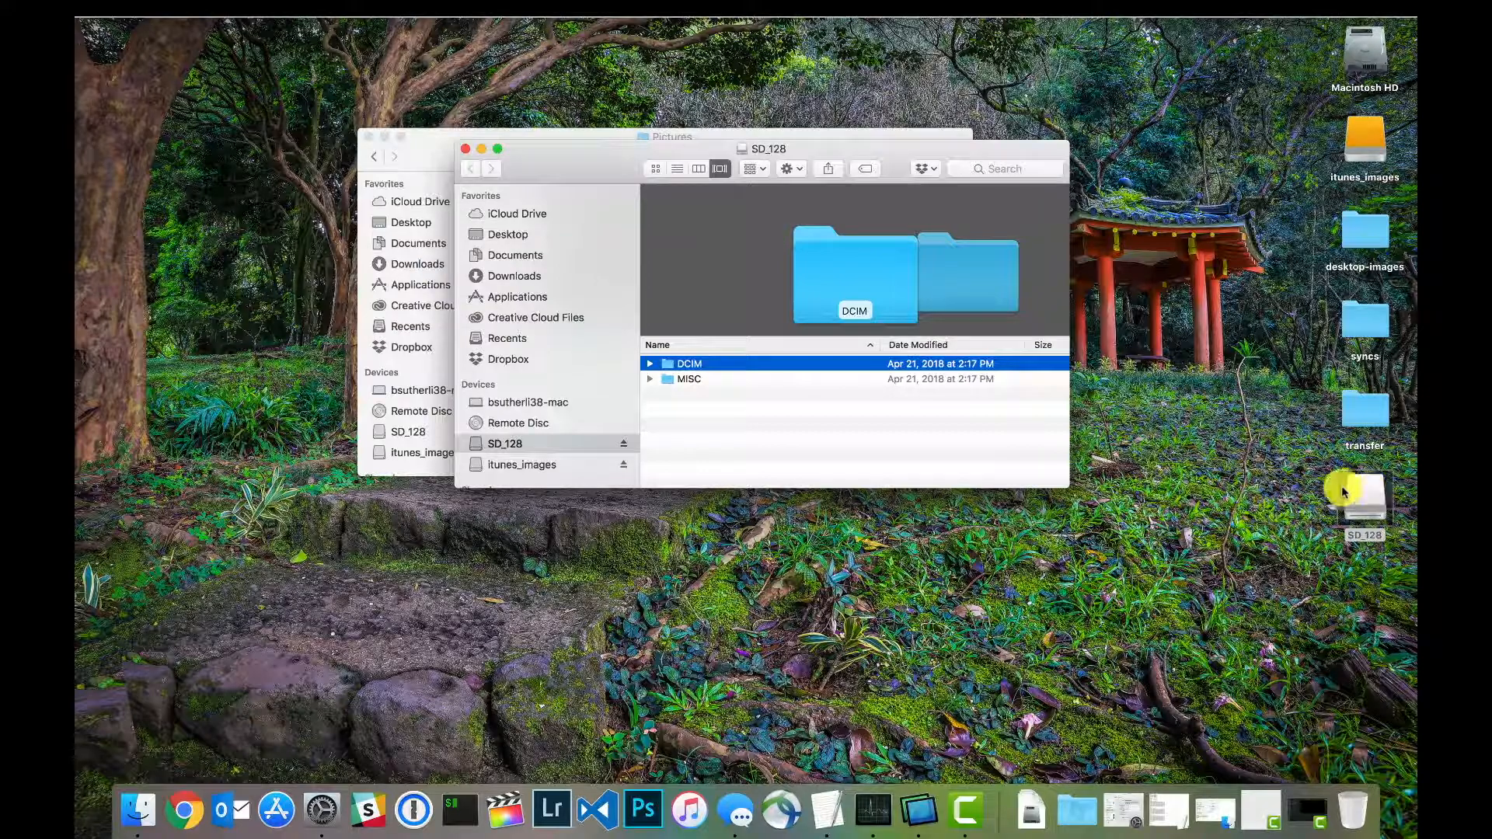
double_click(678, 363)
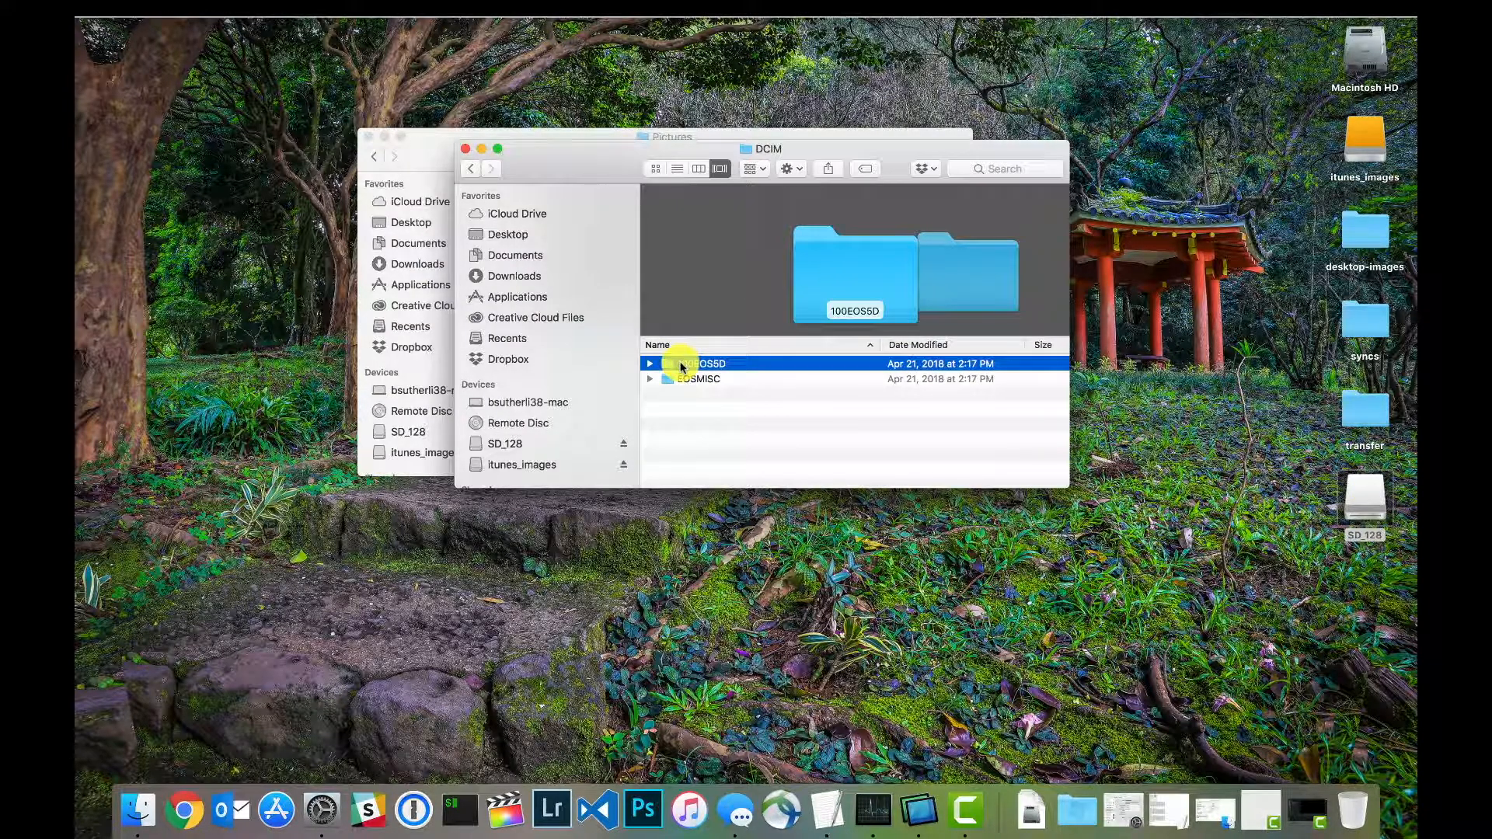
double_click(681, 366)
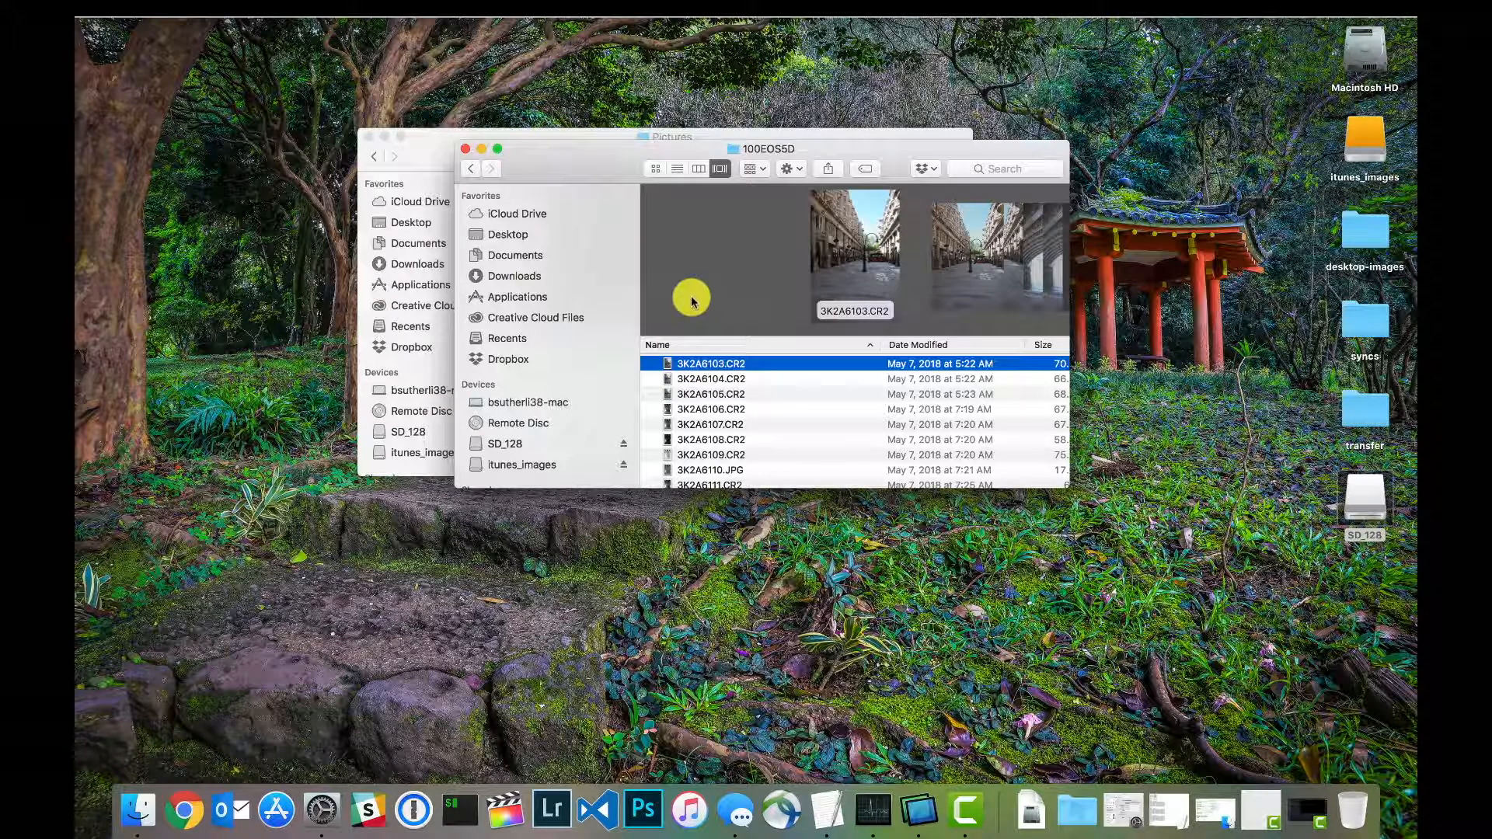
scroll(691, 302, right, 12)
scroll(691, 302, right, 10)
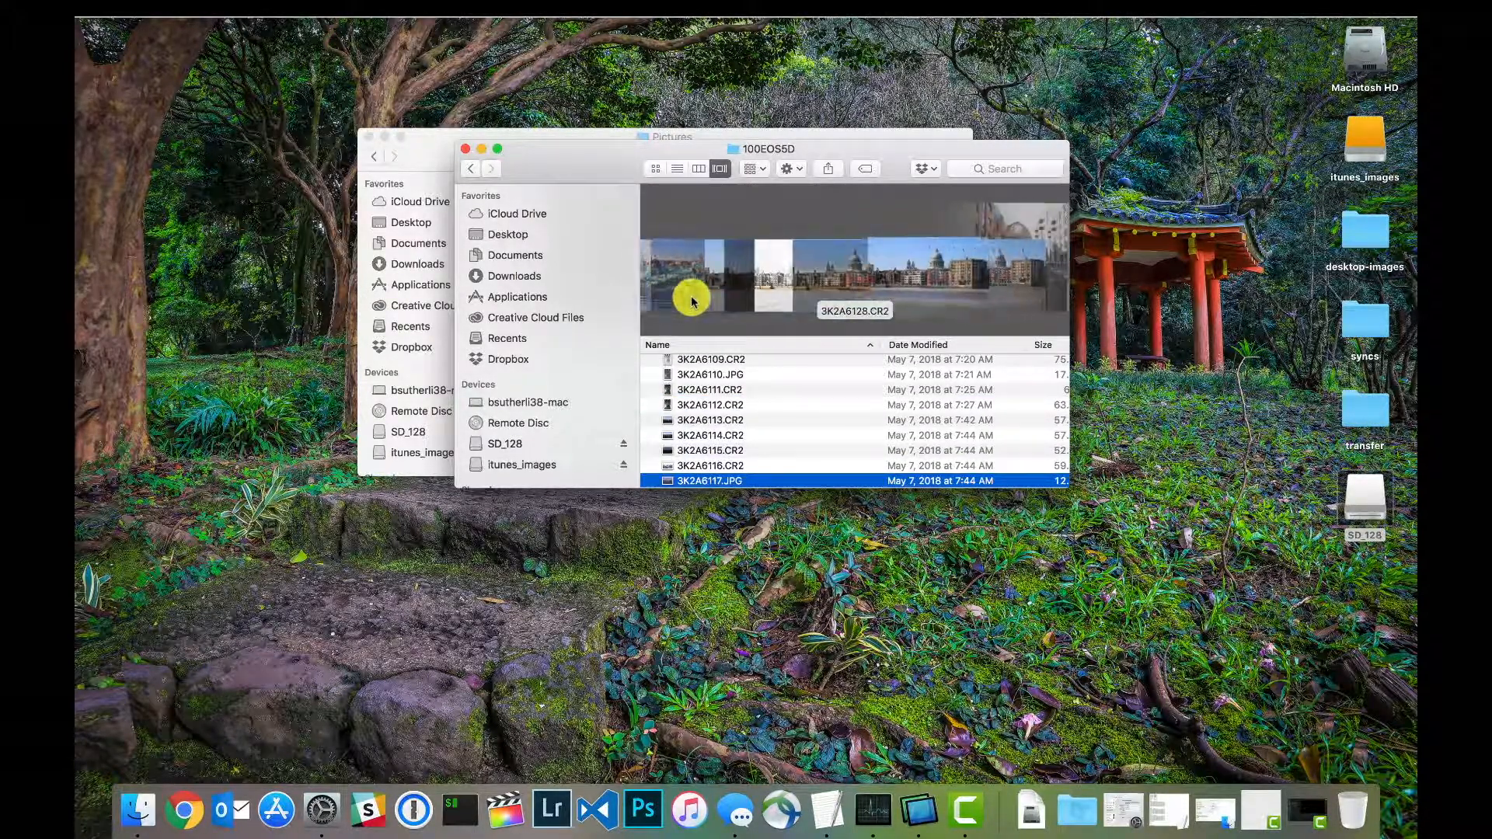
scroll(691, 303, right, 12)
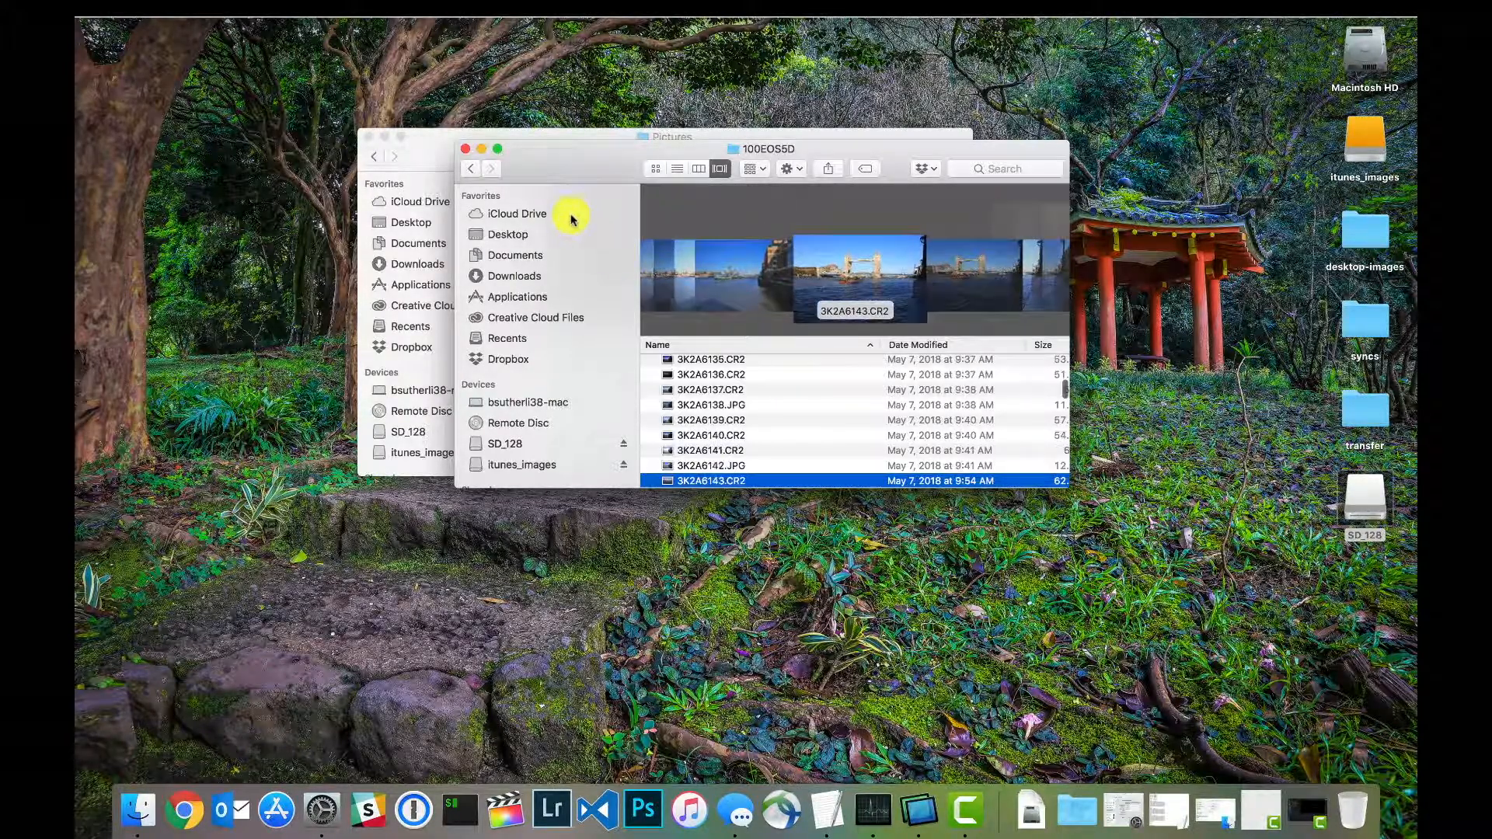
Step: Rename the untitled folder in Pictures as UK-Queenswalk-WindsorCastle
click(436, 143)
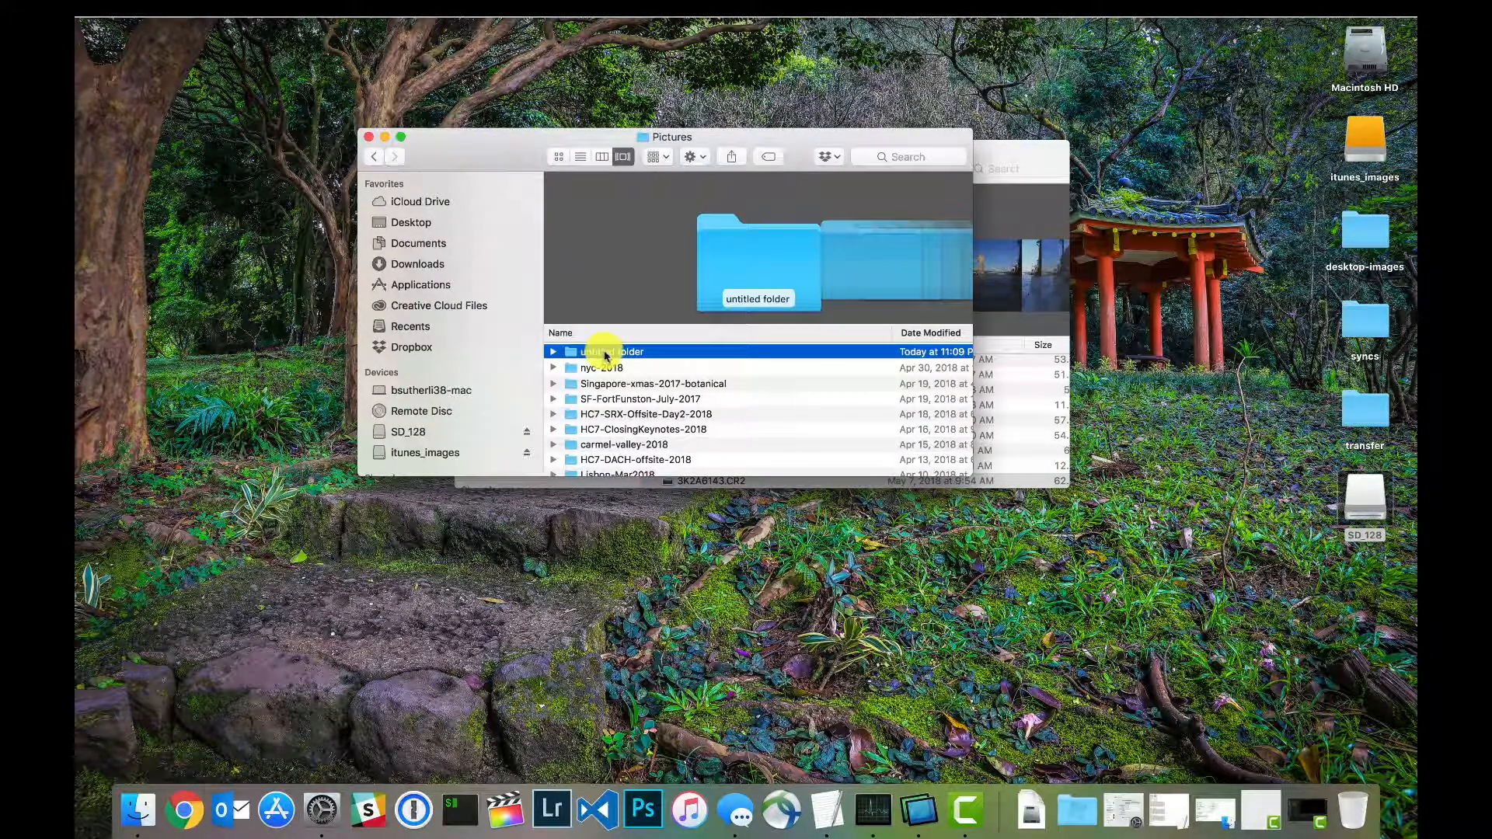
right_click(605, 355)
click(633, 423)
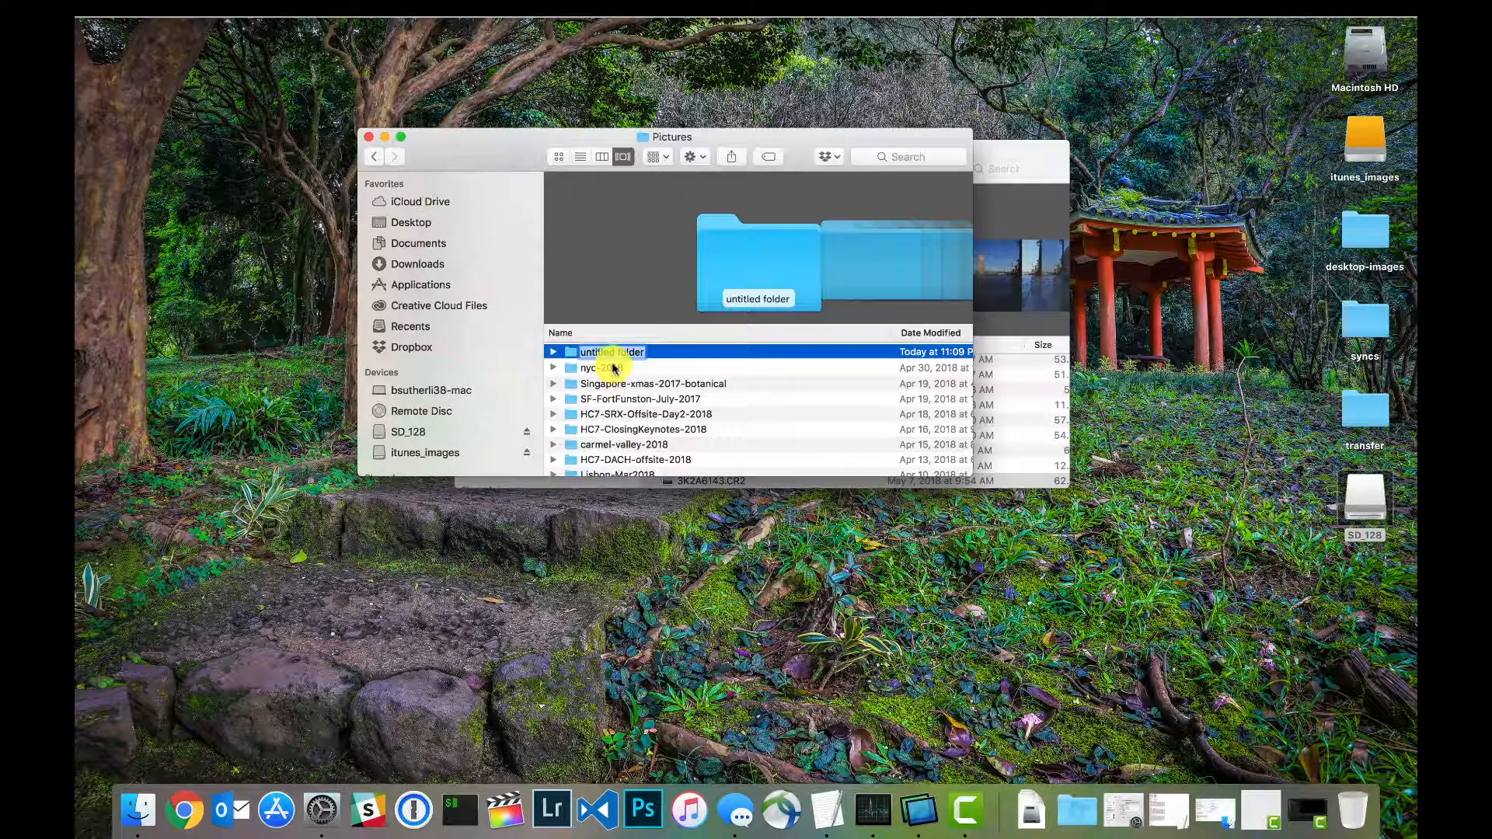
text(UK)
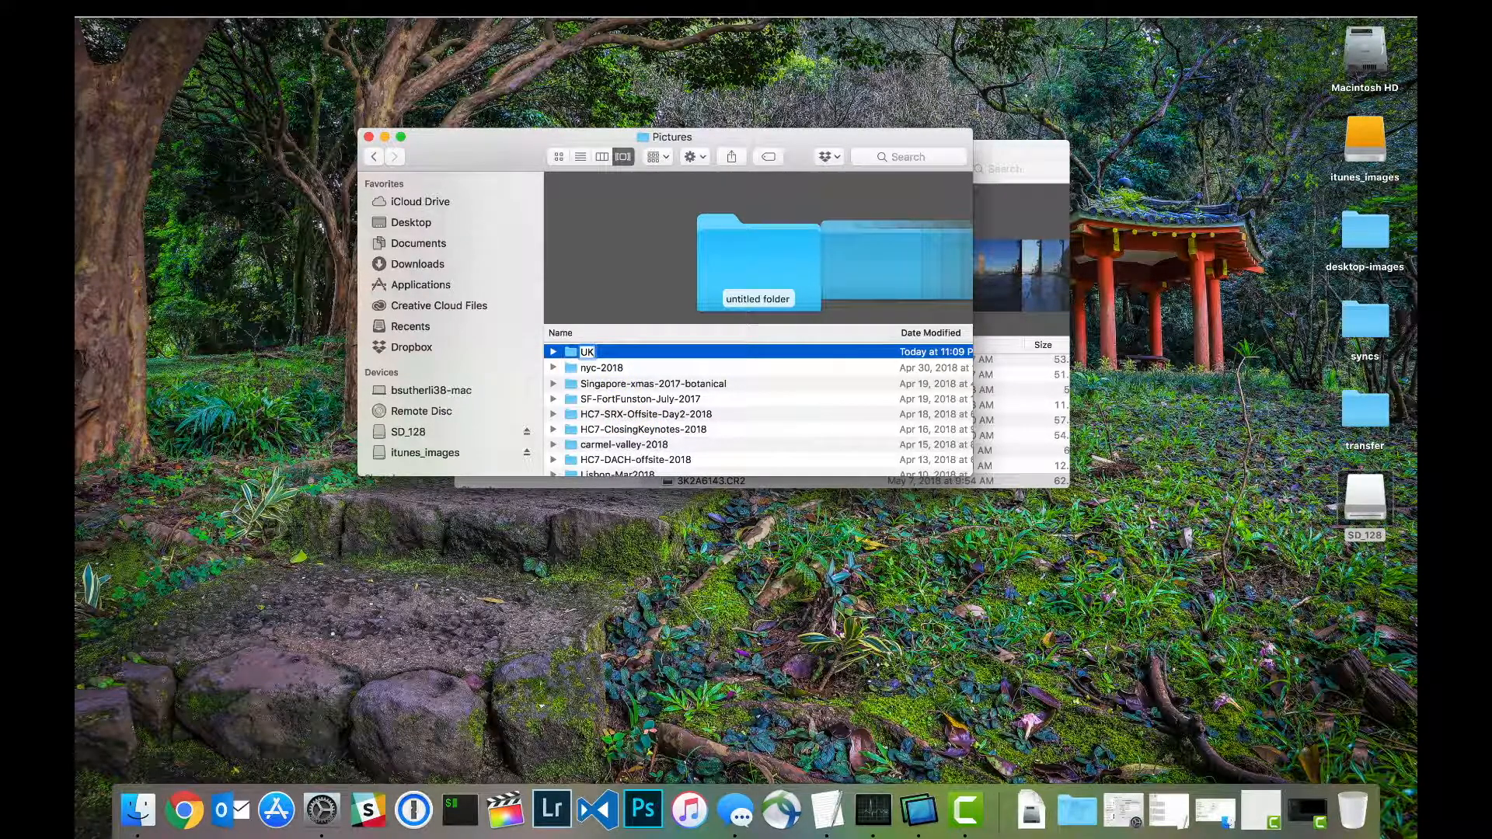
text(-Queenswalk-Wins)
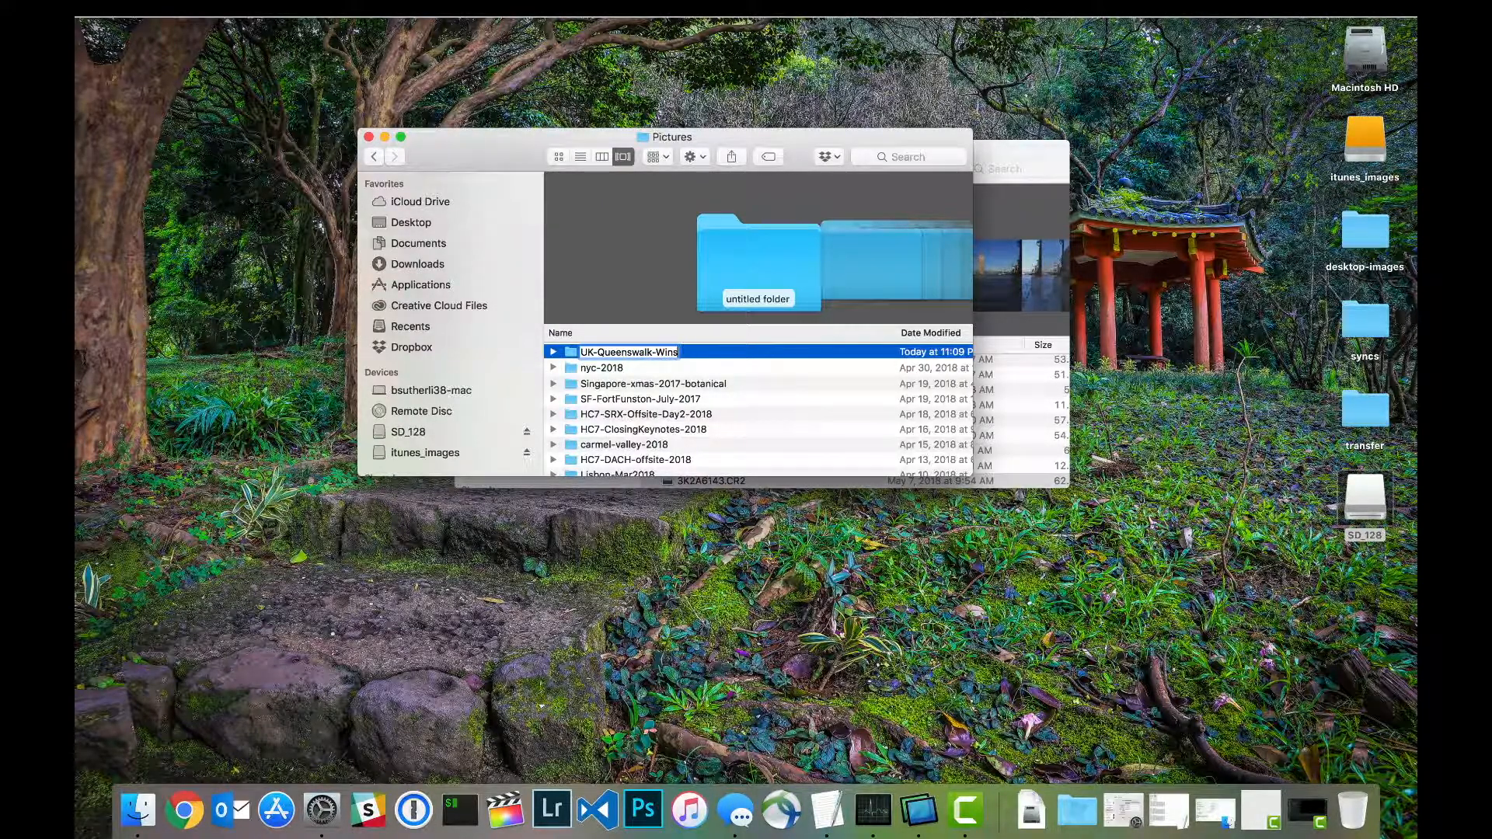
key(BackSpace)
key(BackSpace)
text(dsorCast)
key(Return)
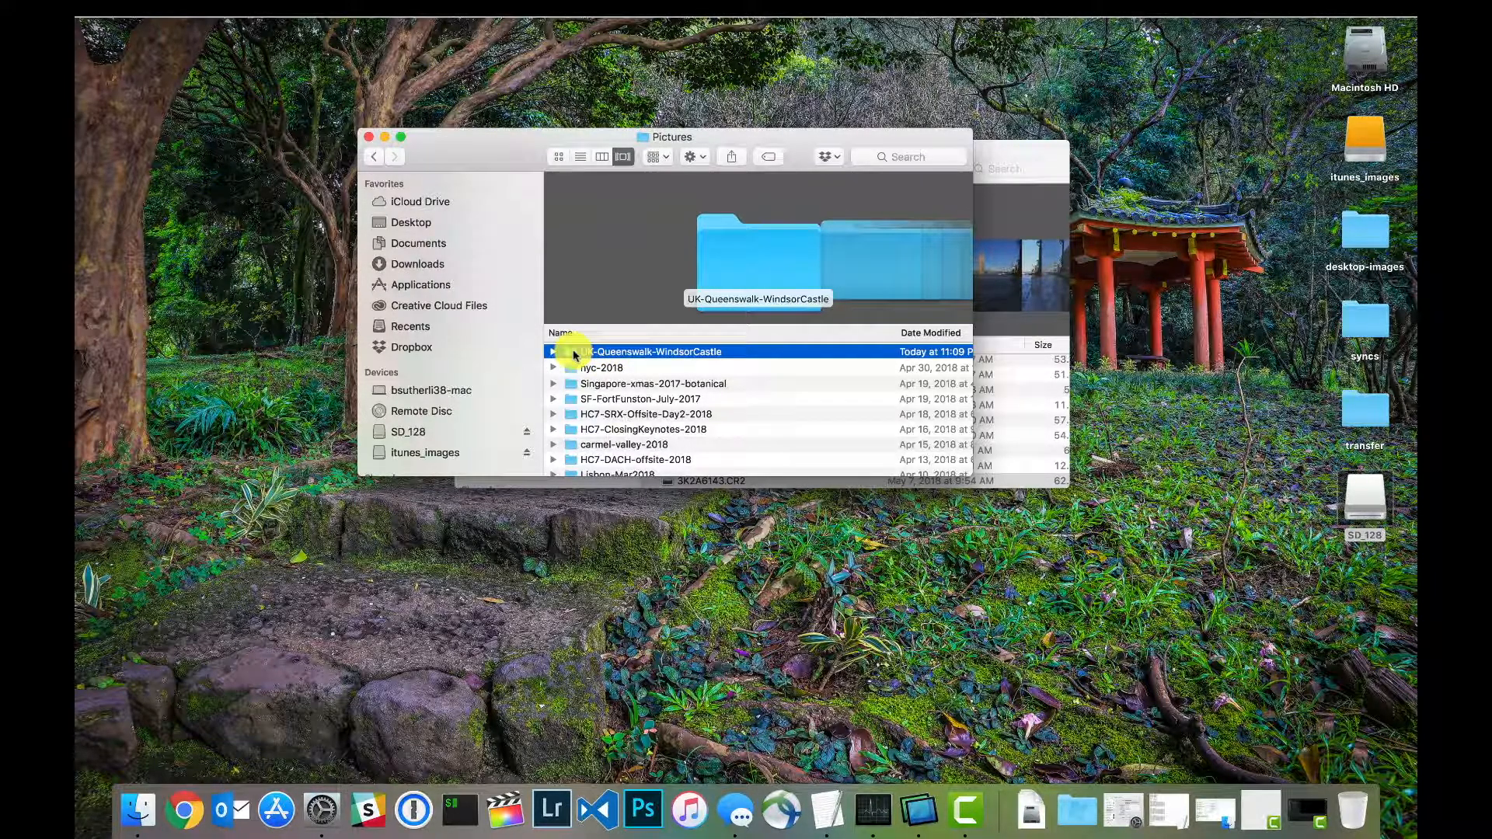
Step: Copy all photos from the card's 100EOS5D folder into the UK-Queenswalk-WindsorCastle folder
double_click(574, 355)
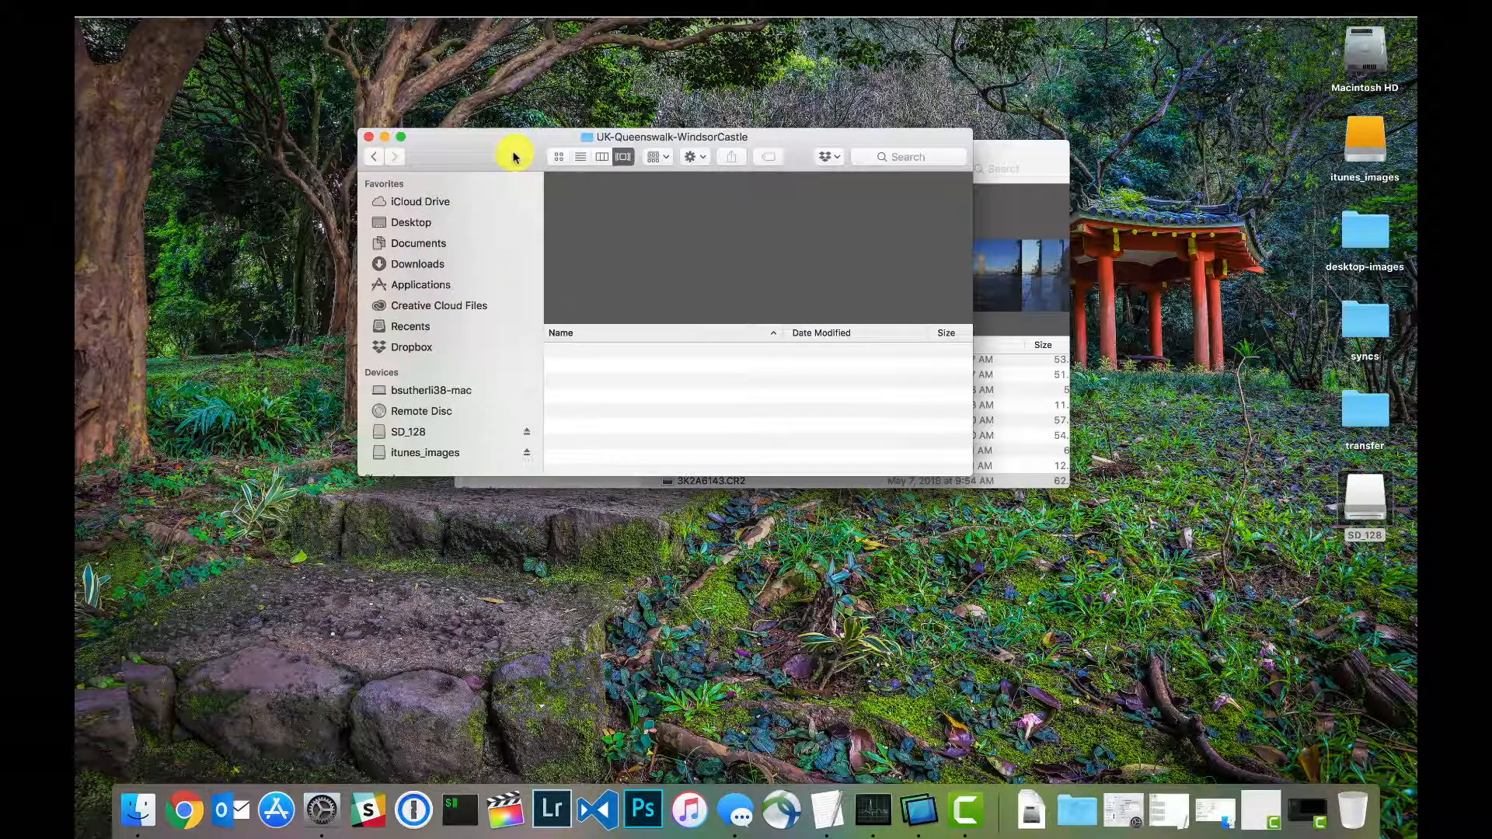
drag(506, 144, 339, 161)
click(853, 199)
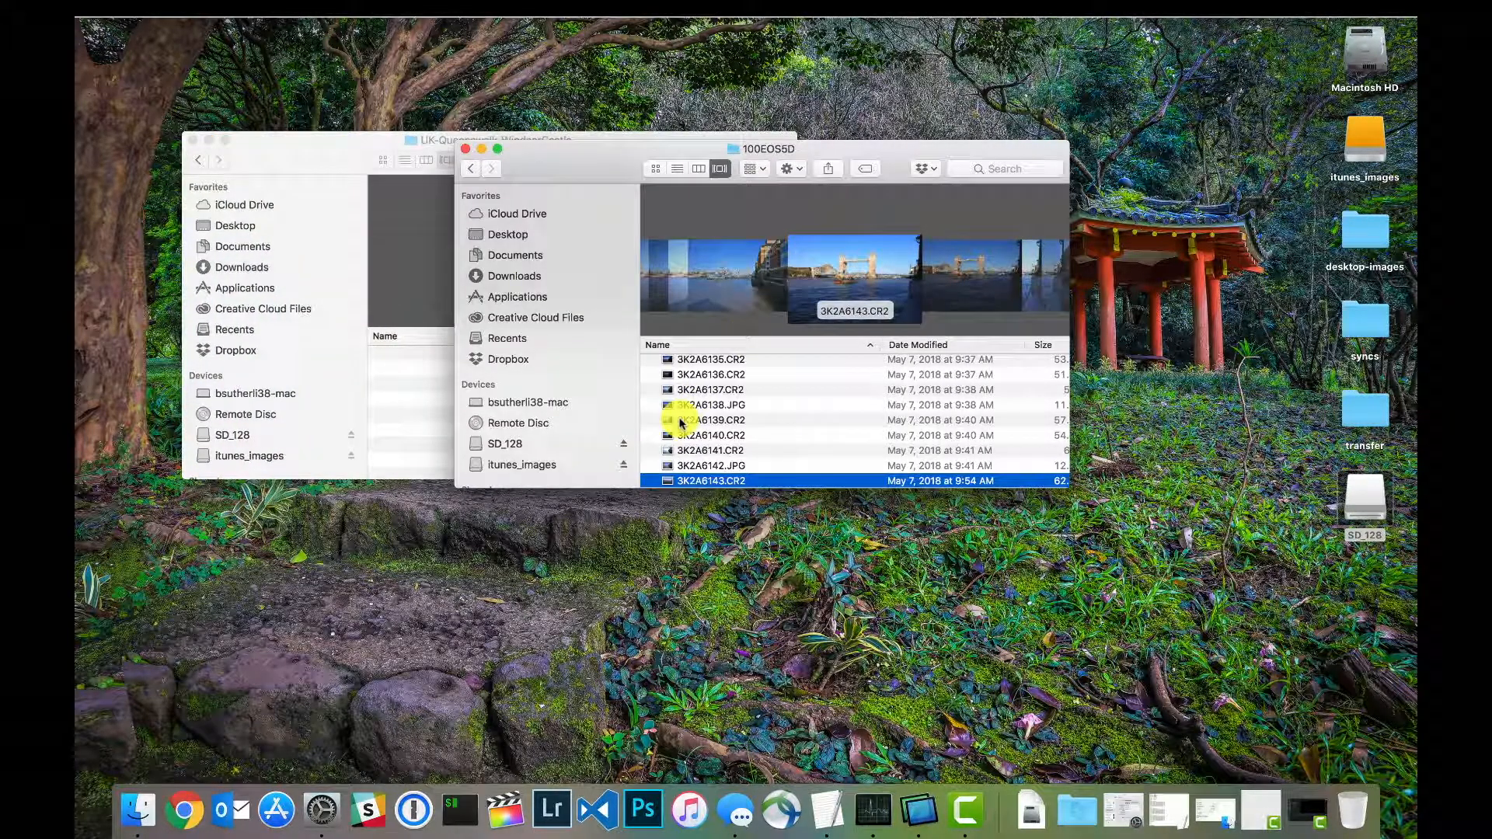
key(super+a)
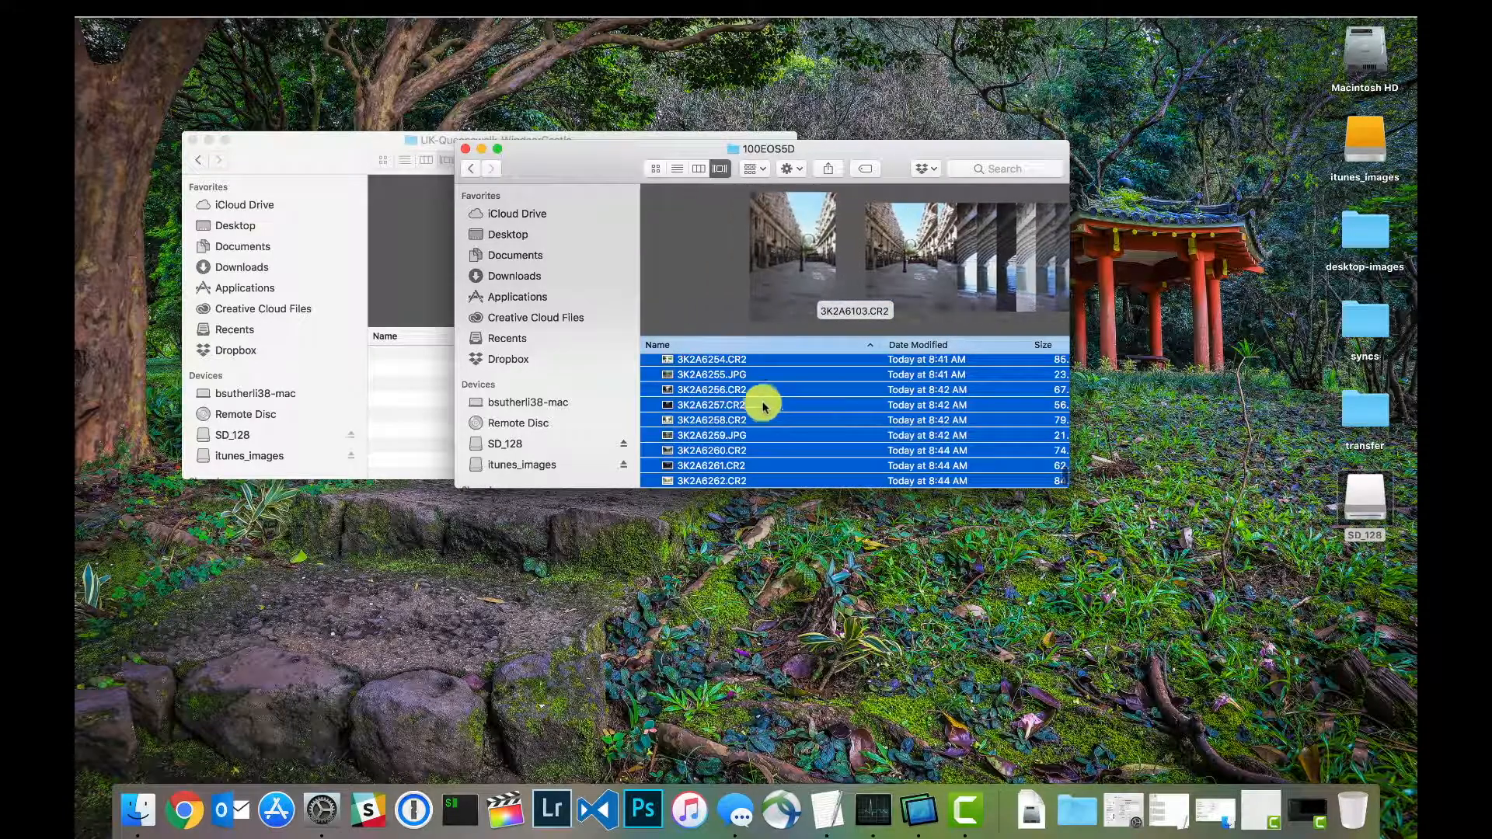
drag(599, 160, 893, 169)
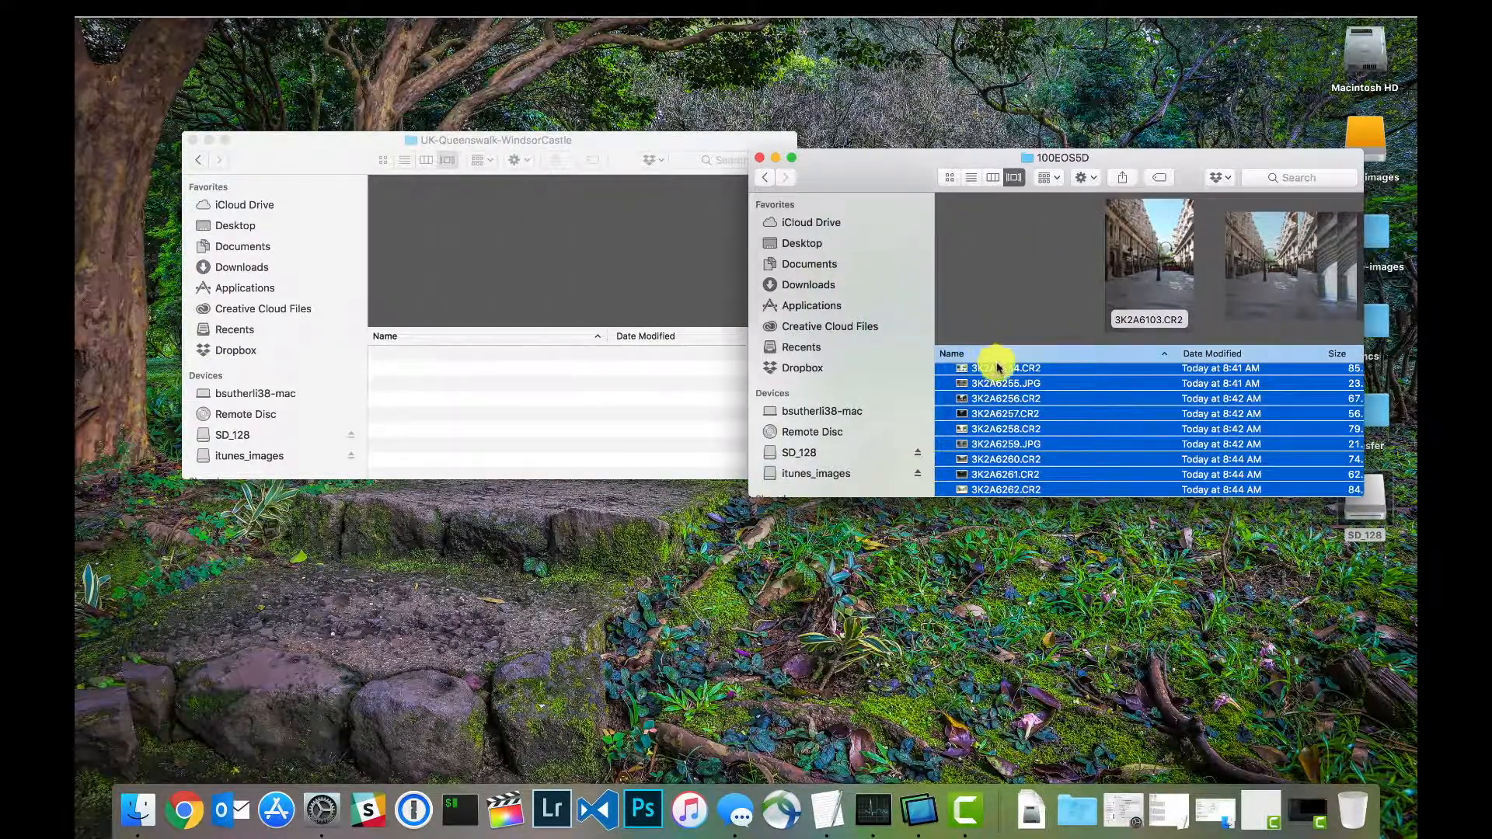
drag(987, 369, 543, 391)
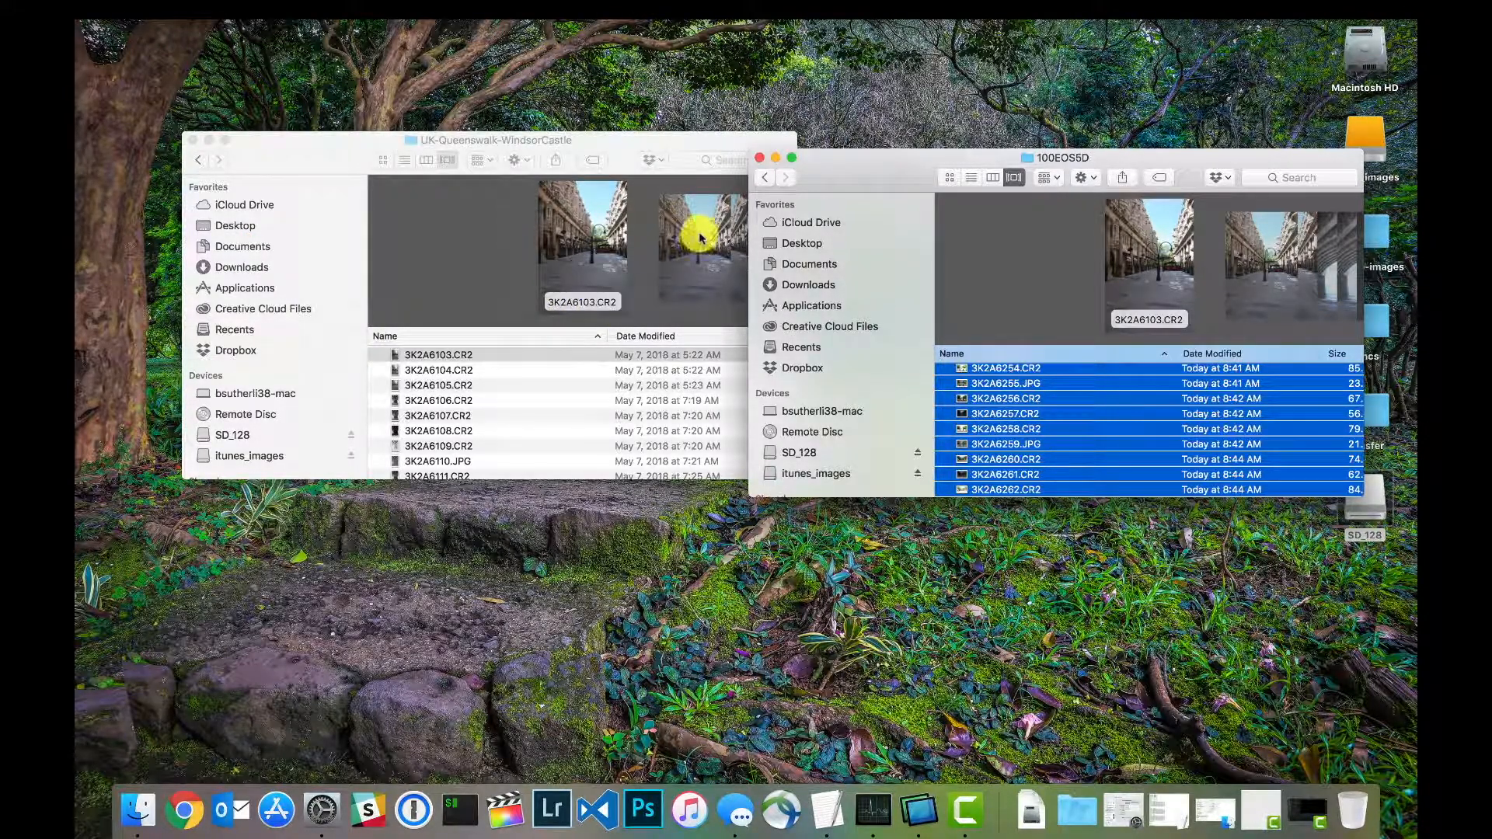
Step: Close the 100EOS5D window and eject the SD_128 card
click(758, 159)
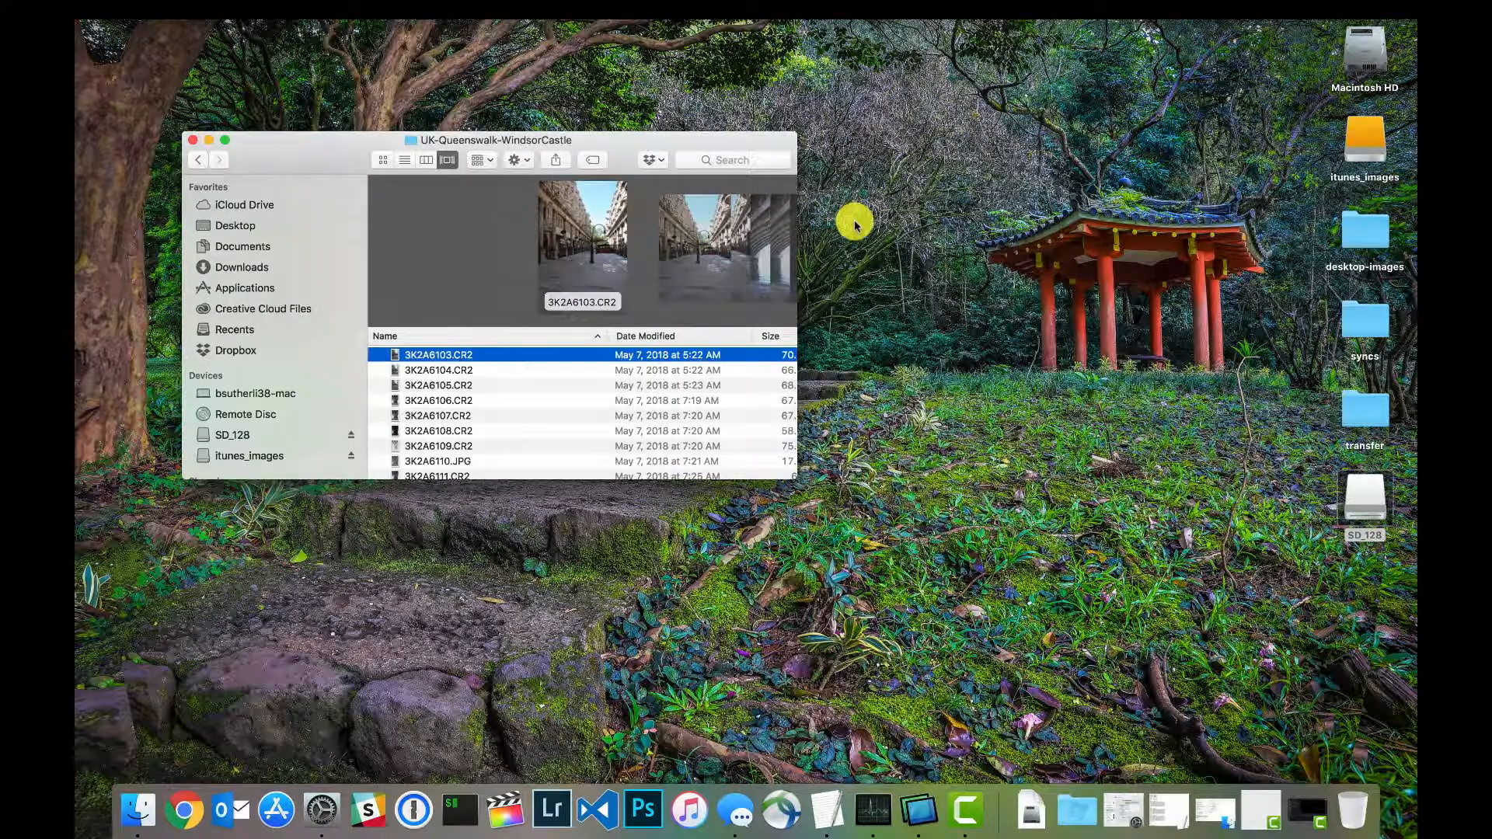
right_click(1362, 482)
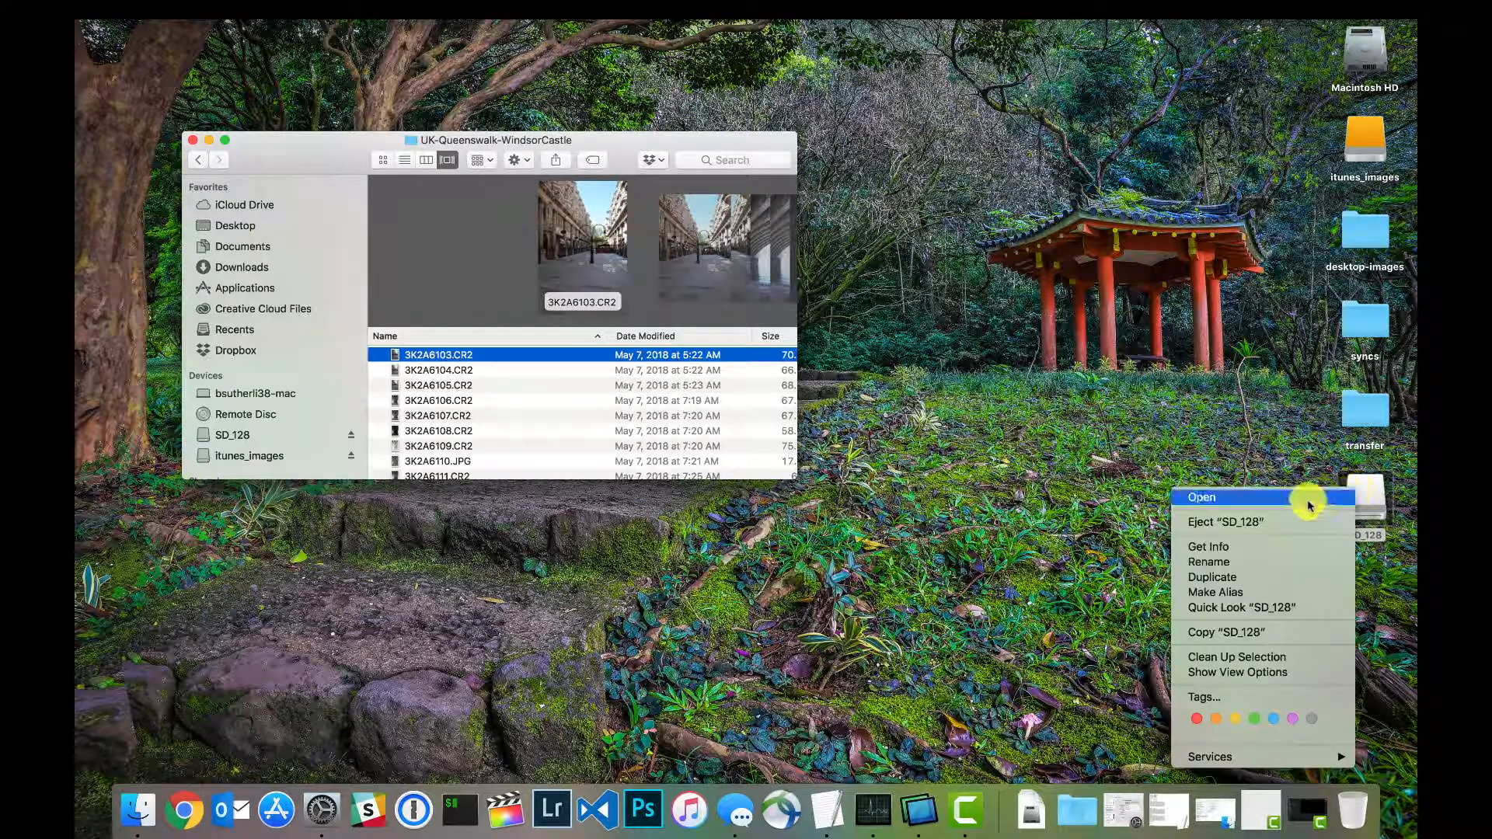
click(1289, 513)
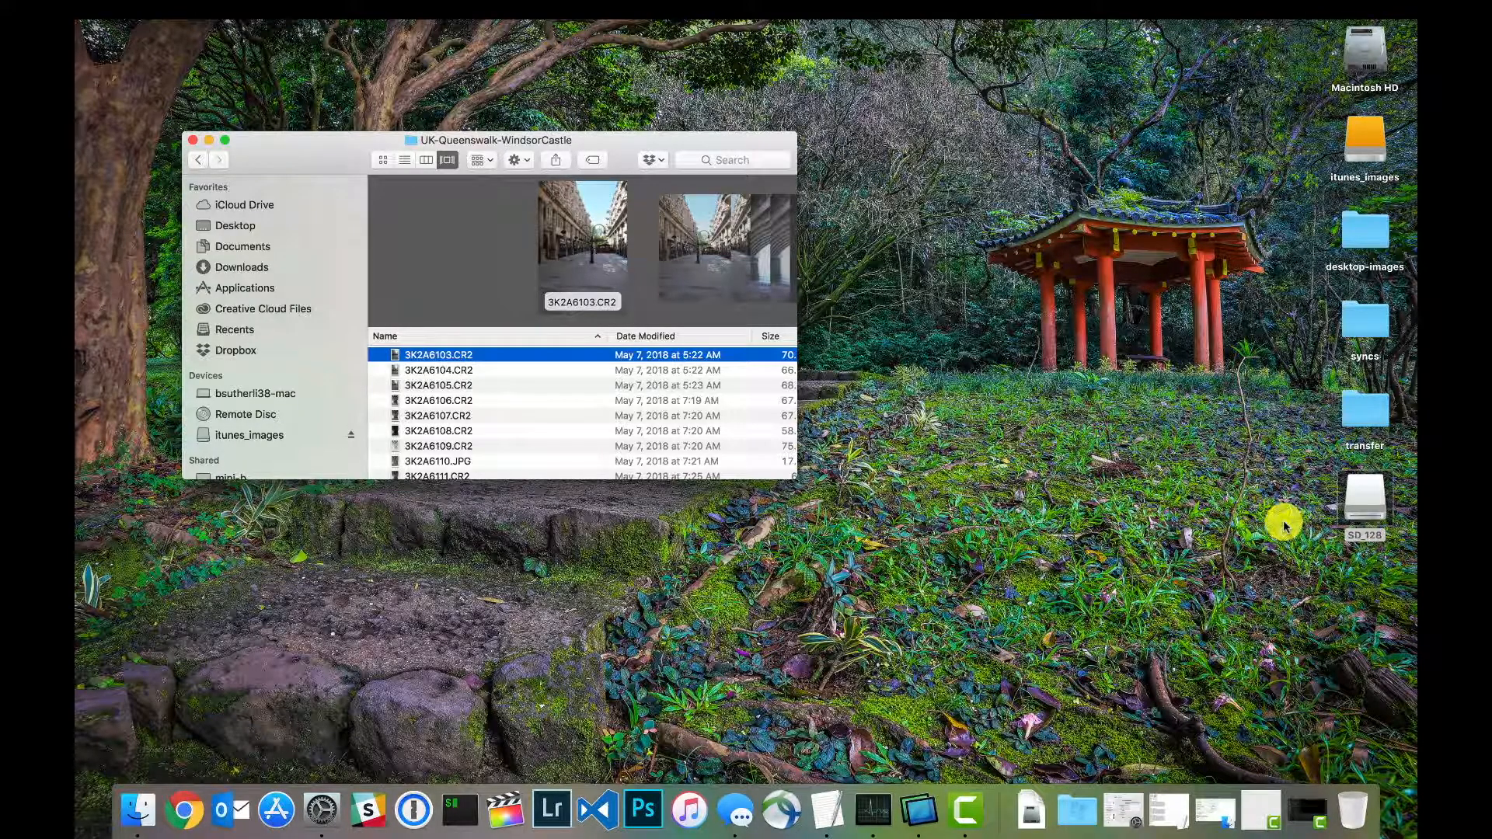
Step: Start a batch rename of all photos in UK-Queenswalk-WindsorCastle, with 3K2A as the text to find
click(457, 355)
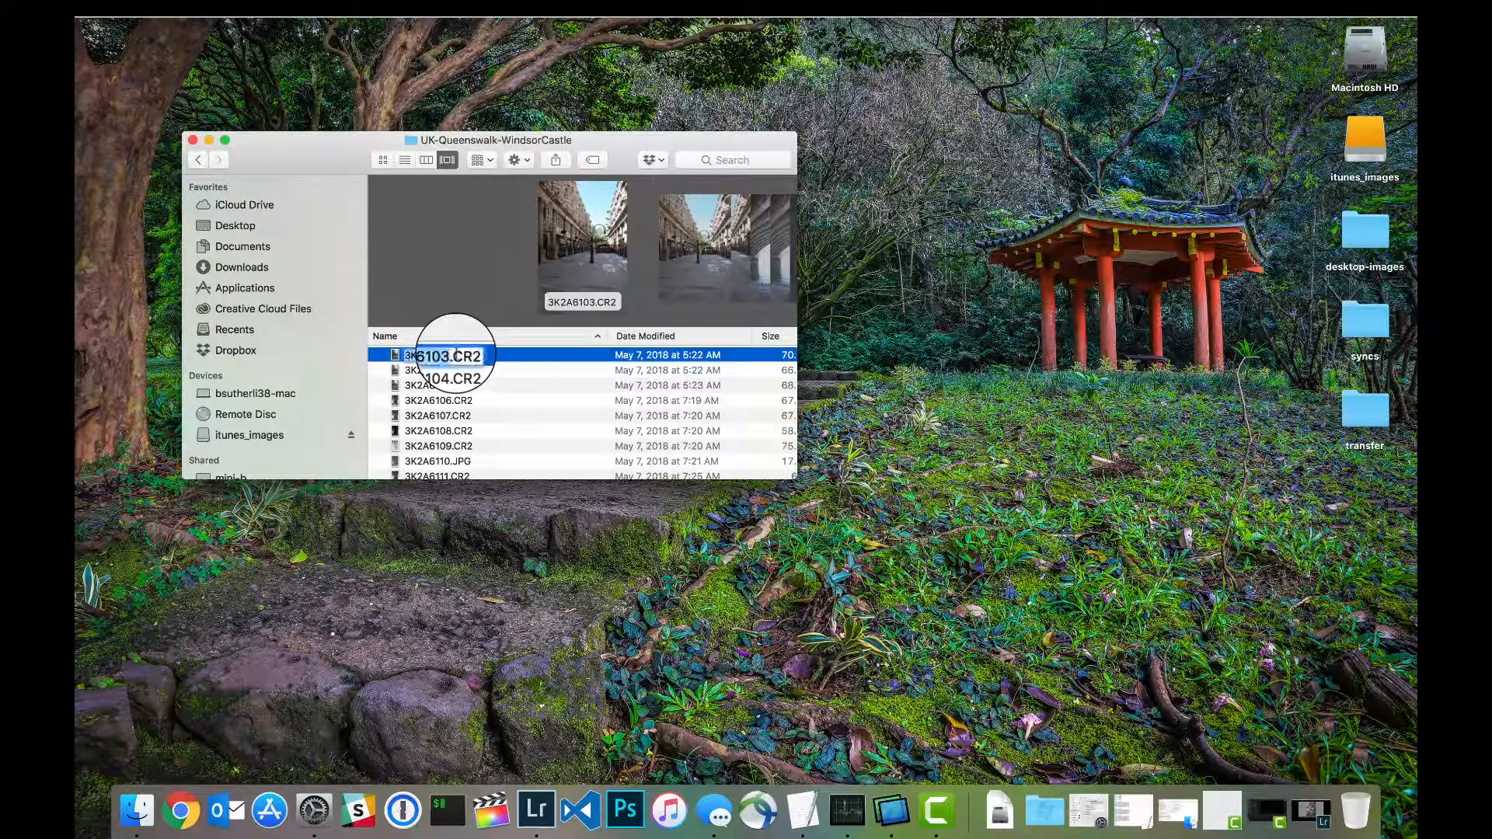
click(468, 368)
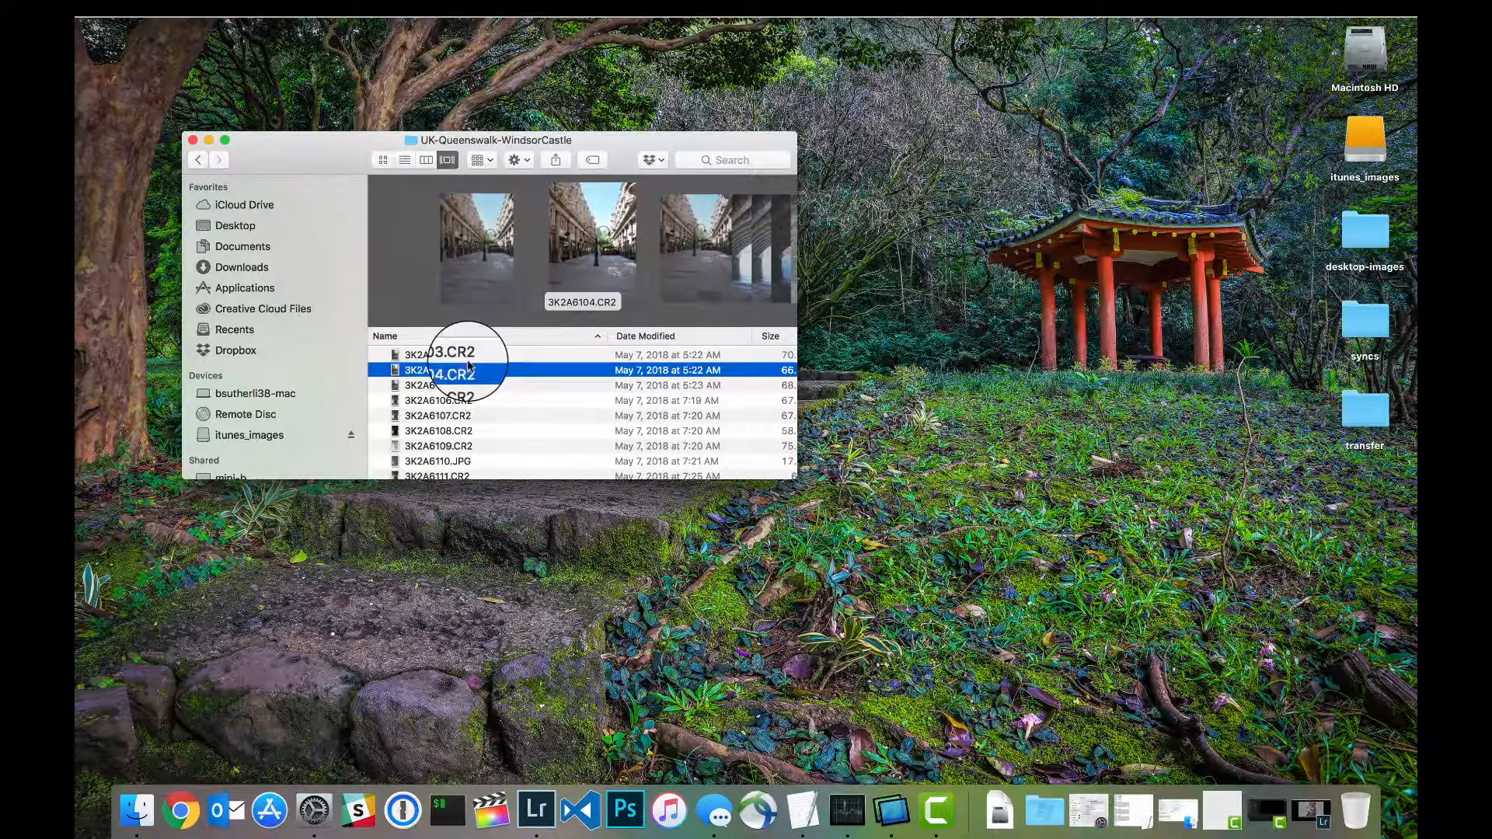
key(Up)
key(super+a)
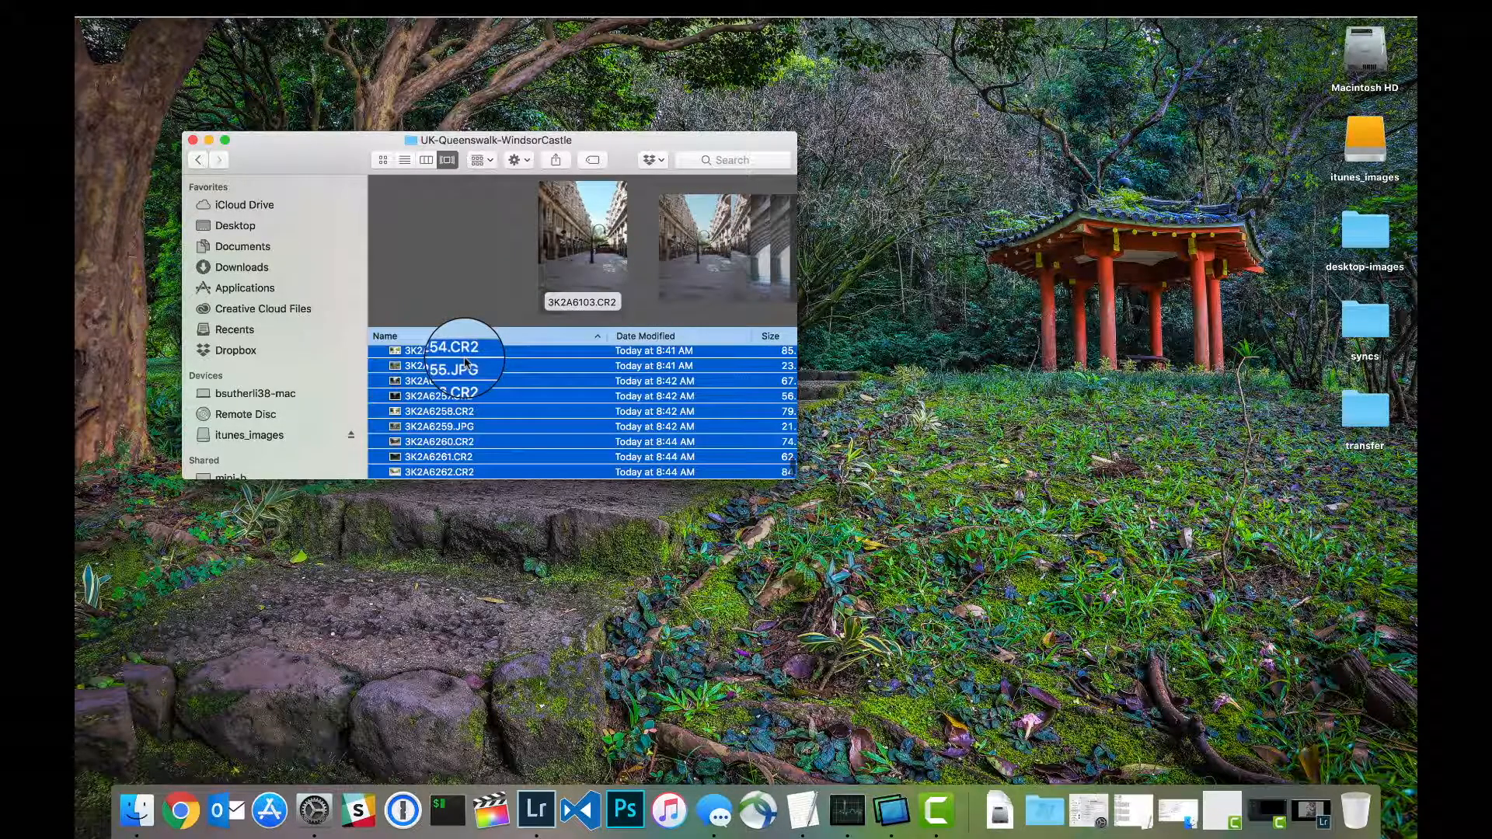
right_click(447, 355)
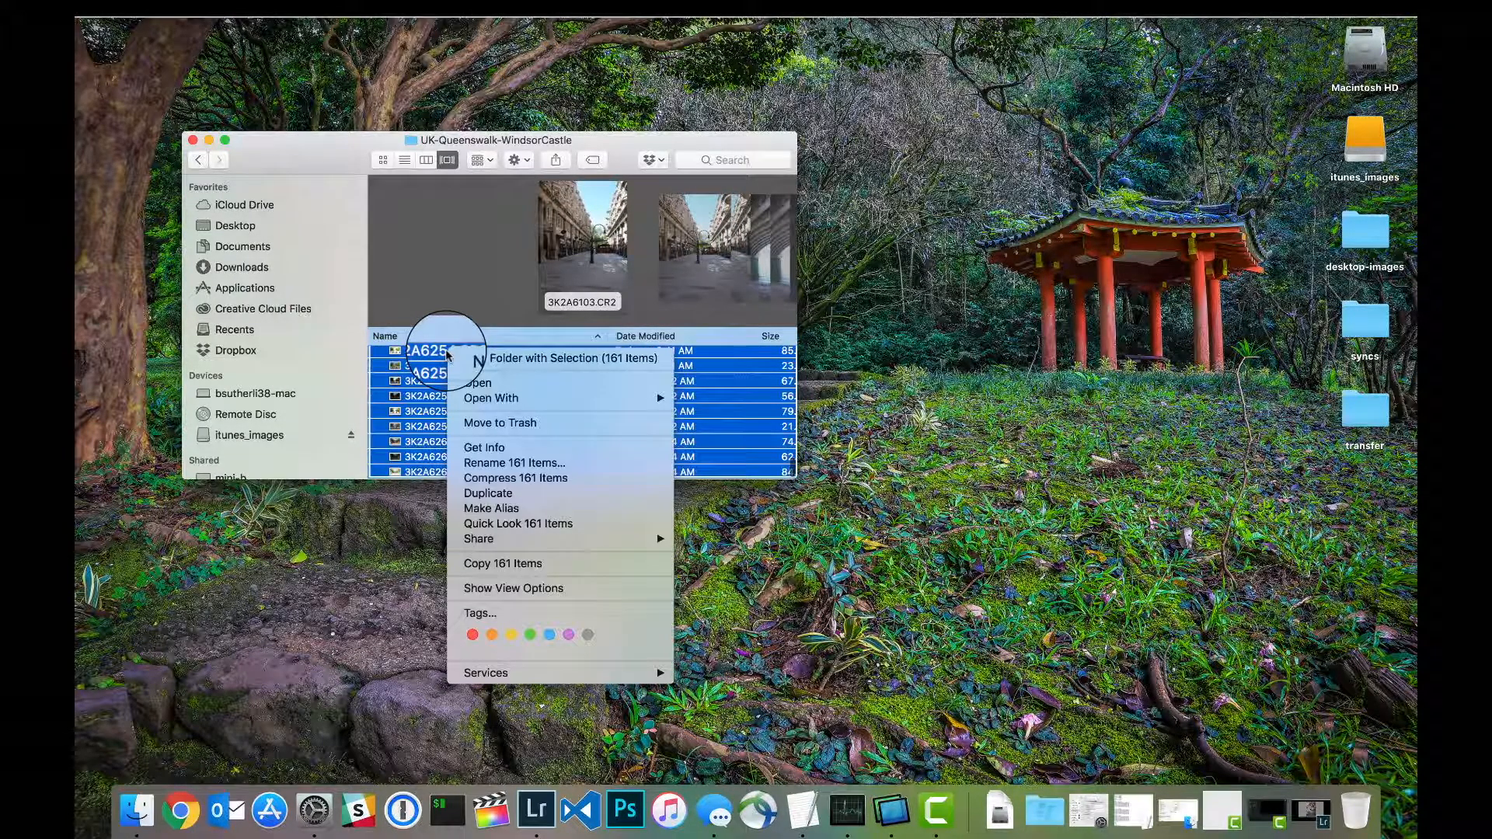
click(501, 464)
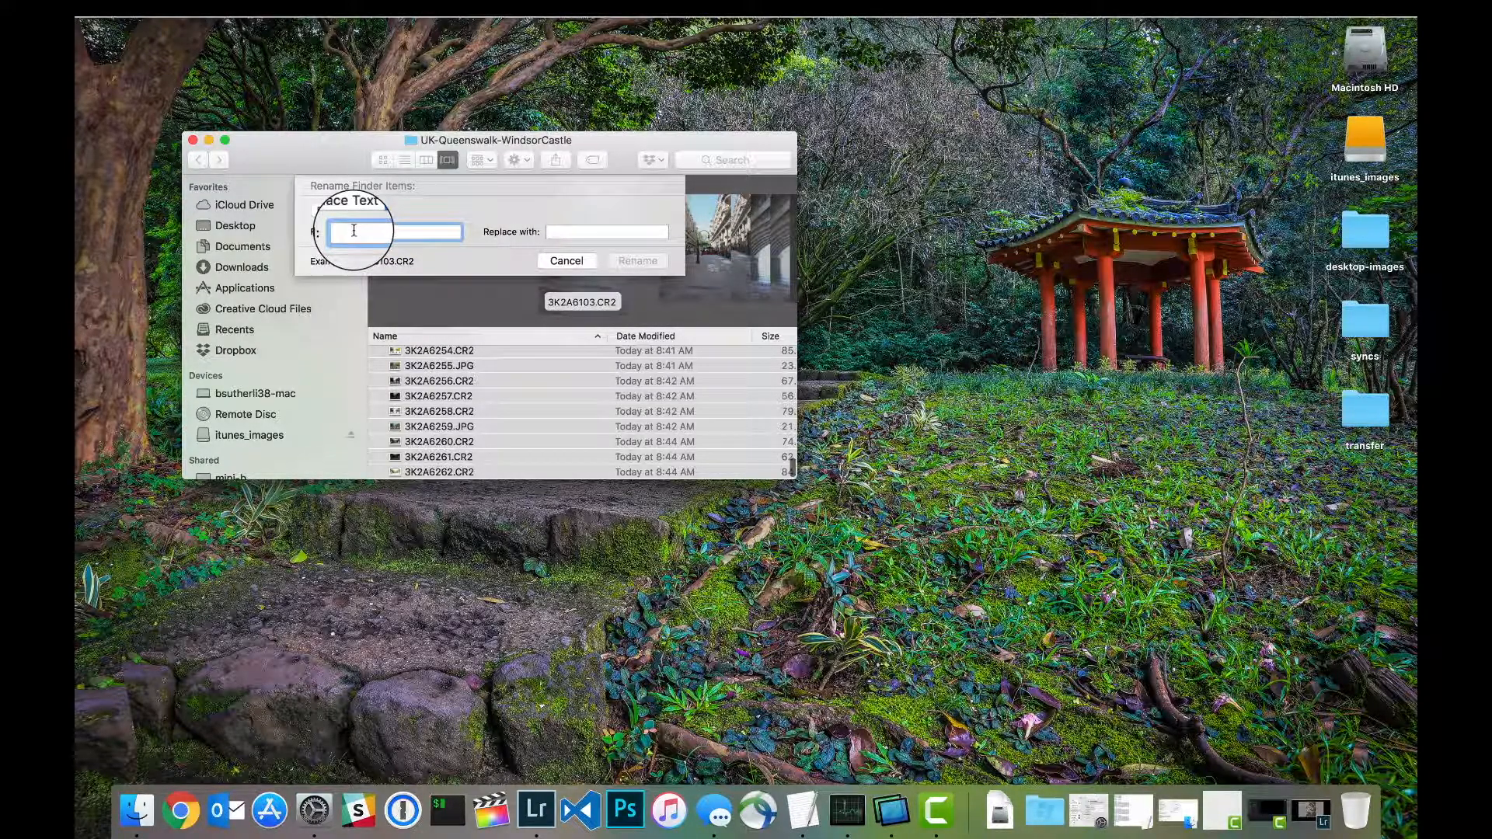
text(32)
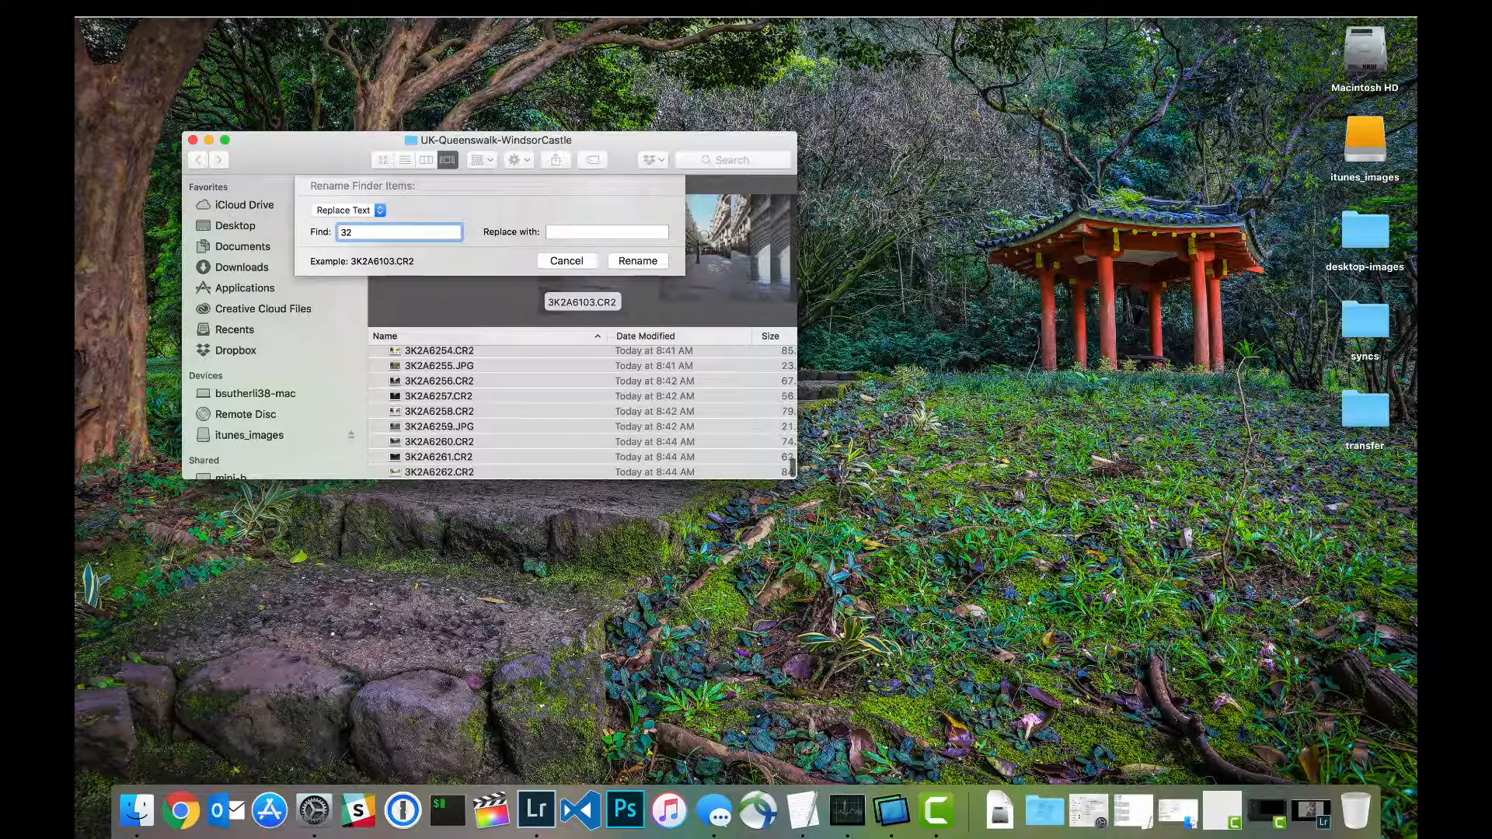
key(BackSpace)
text(K2A)
Step: Set the replacement text to uk-queenswalk-windsor- and apply the rename to all the selected photos
click(564, 233)
text(UK)
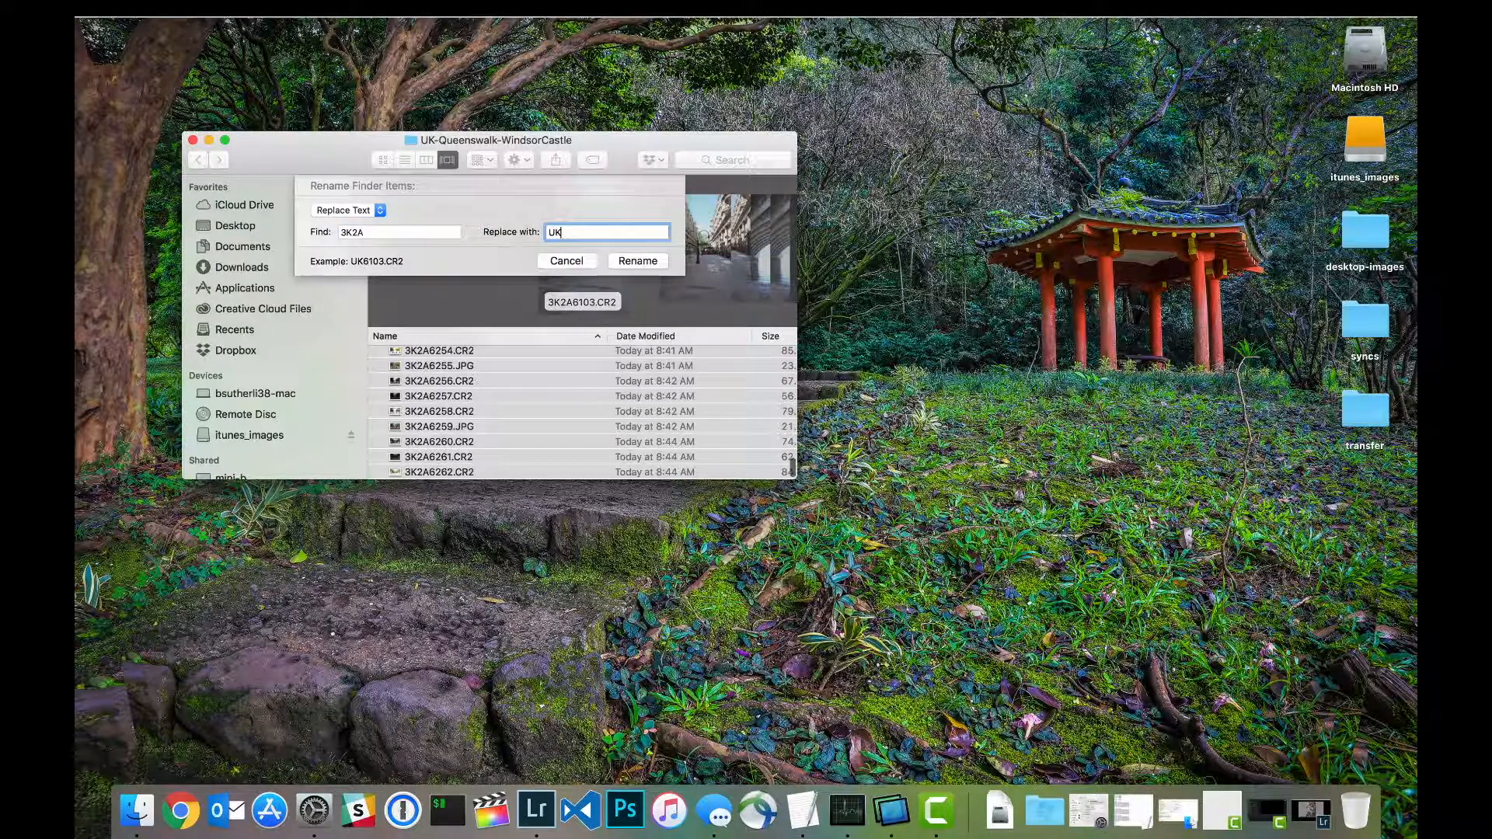
text(-)
key(BackSpace)
key(BackSpace)
key(BackSpace)
text(uk-queesns)
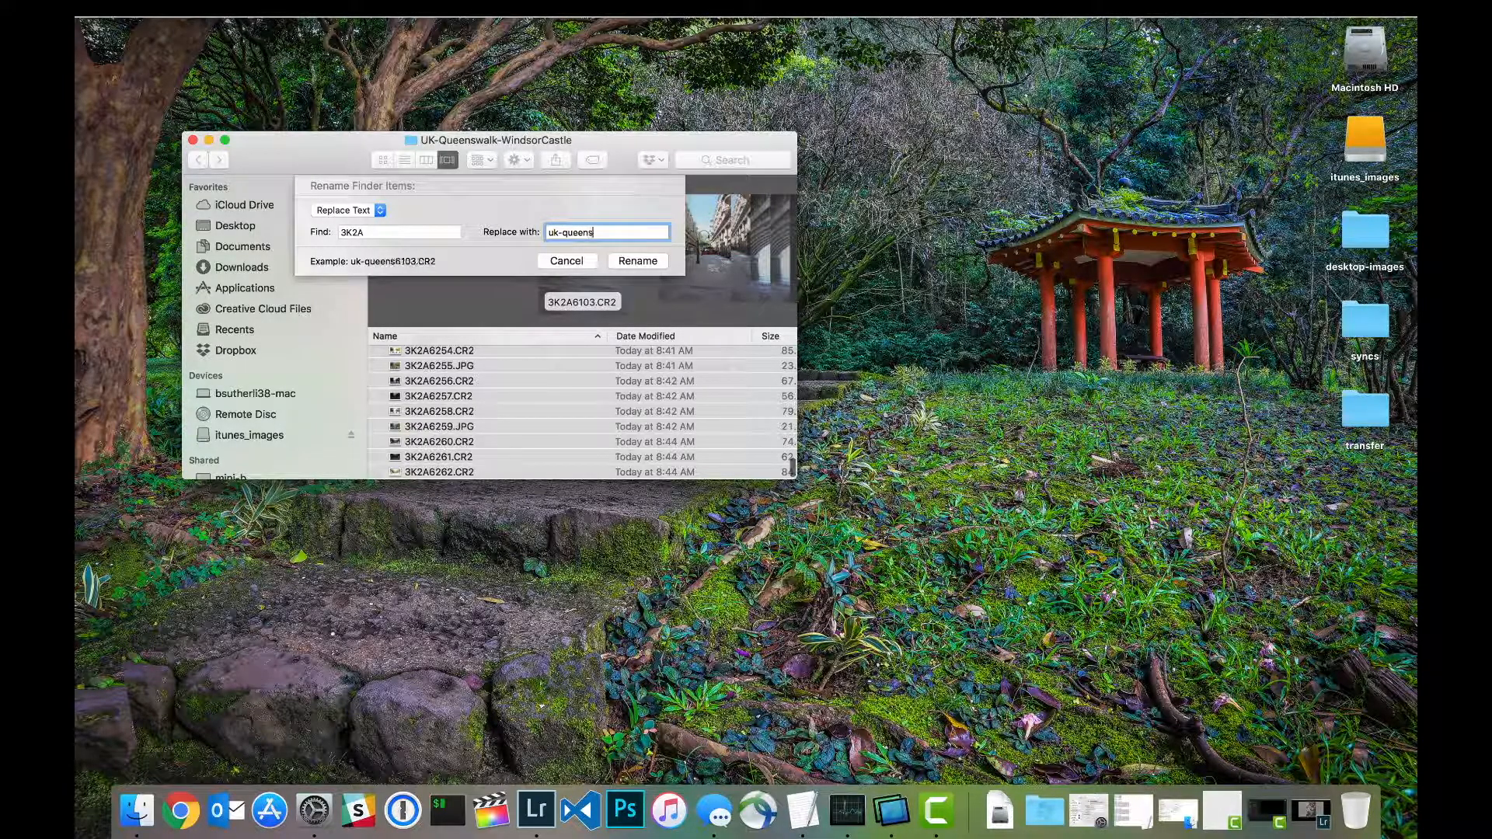
text(walk-windsor)
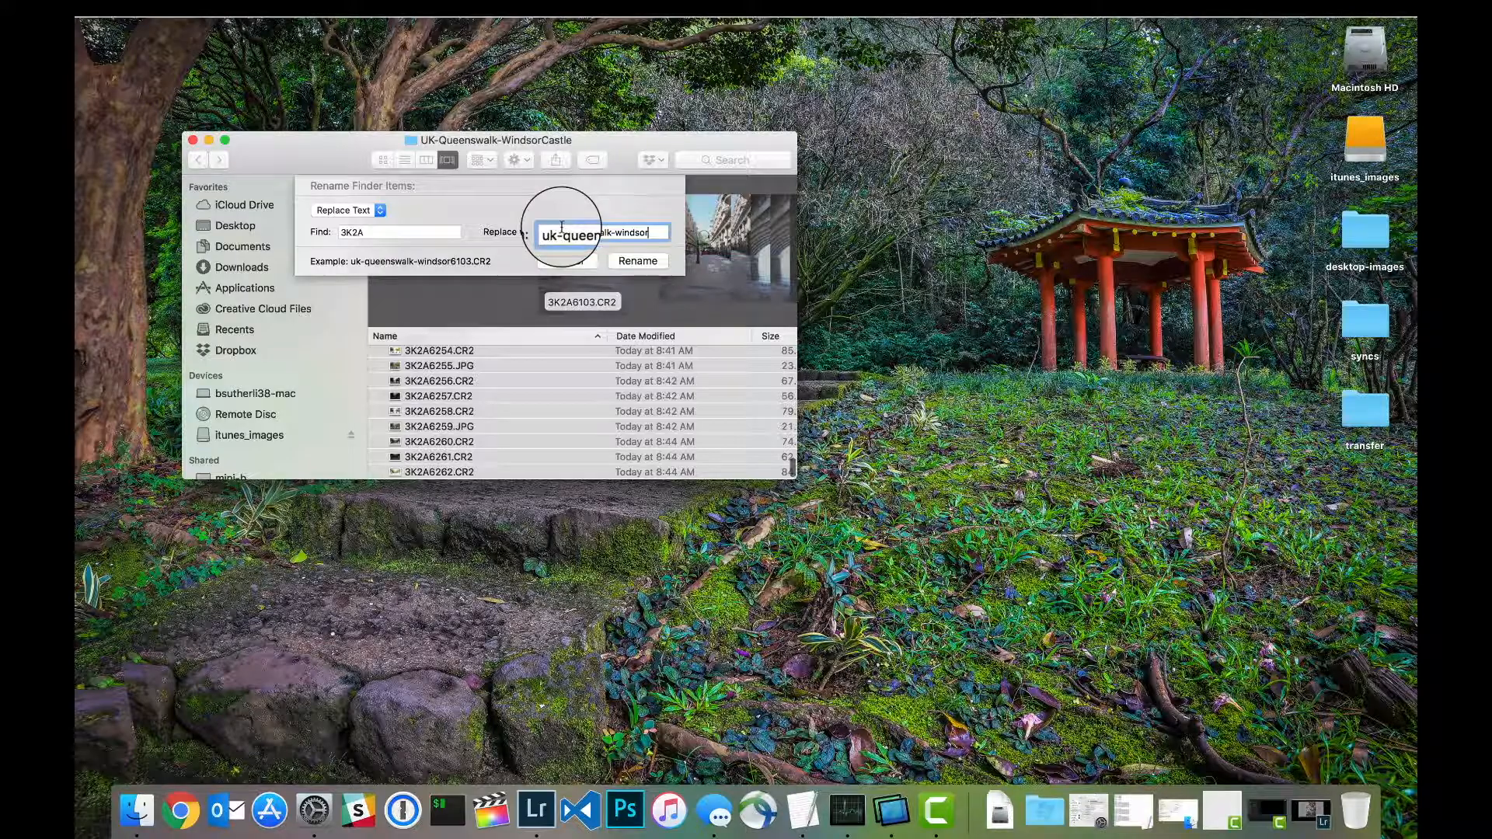
text(-)
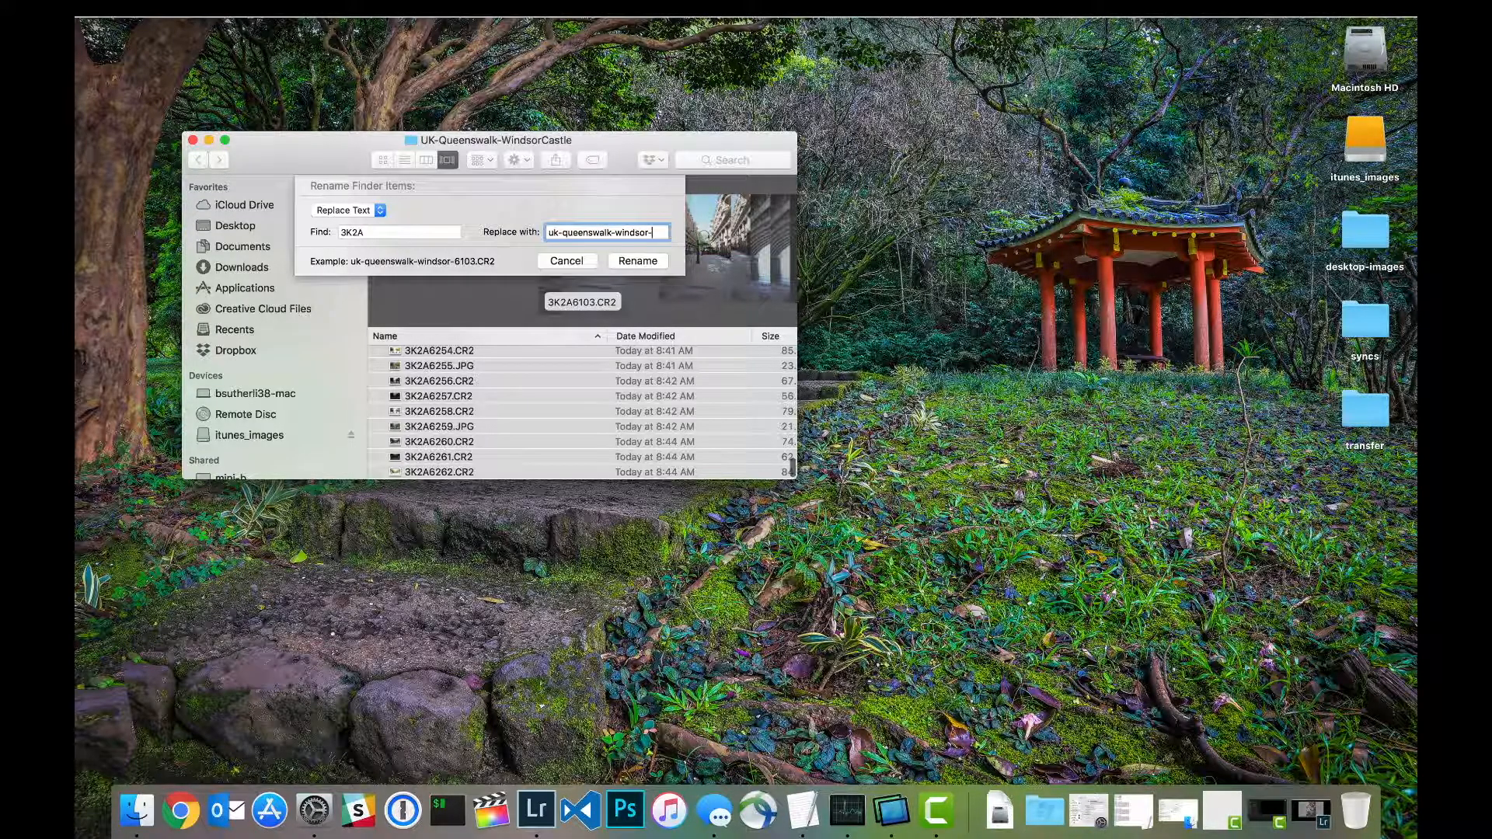
click(634, 262)
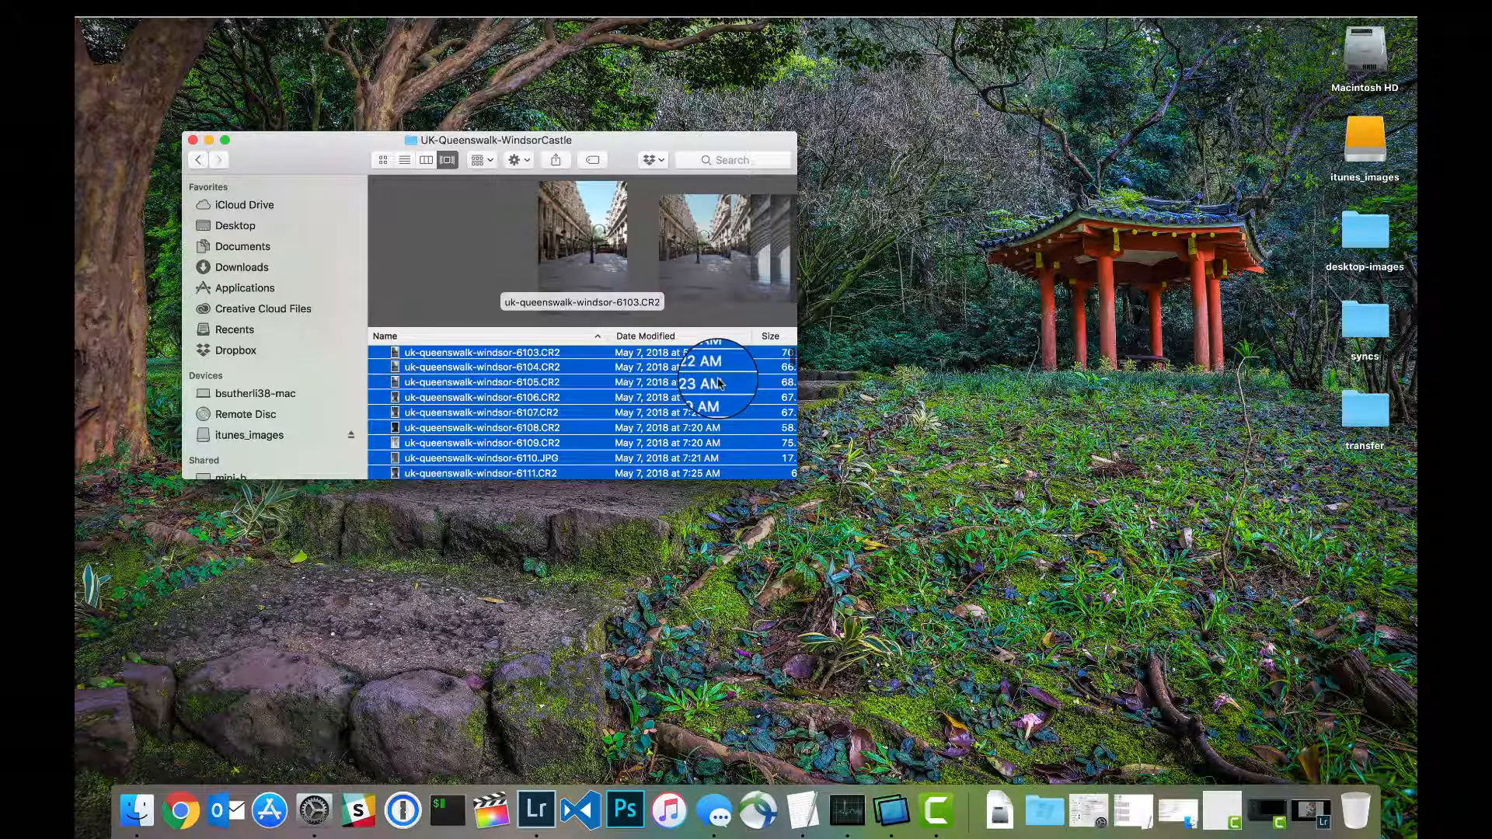
Step: Switch to Lightroom Classic, open the Library module full screen, and show both side panels
click(538, 794)
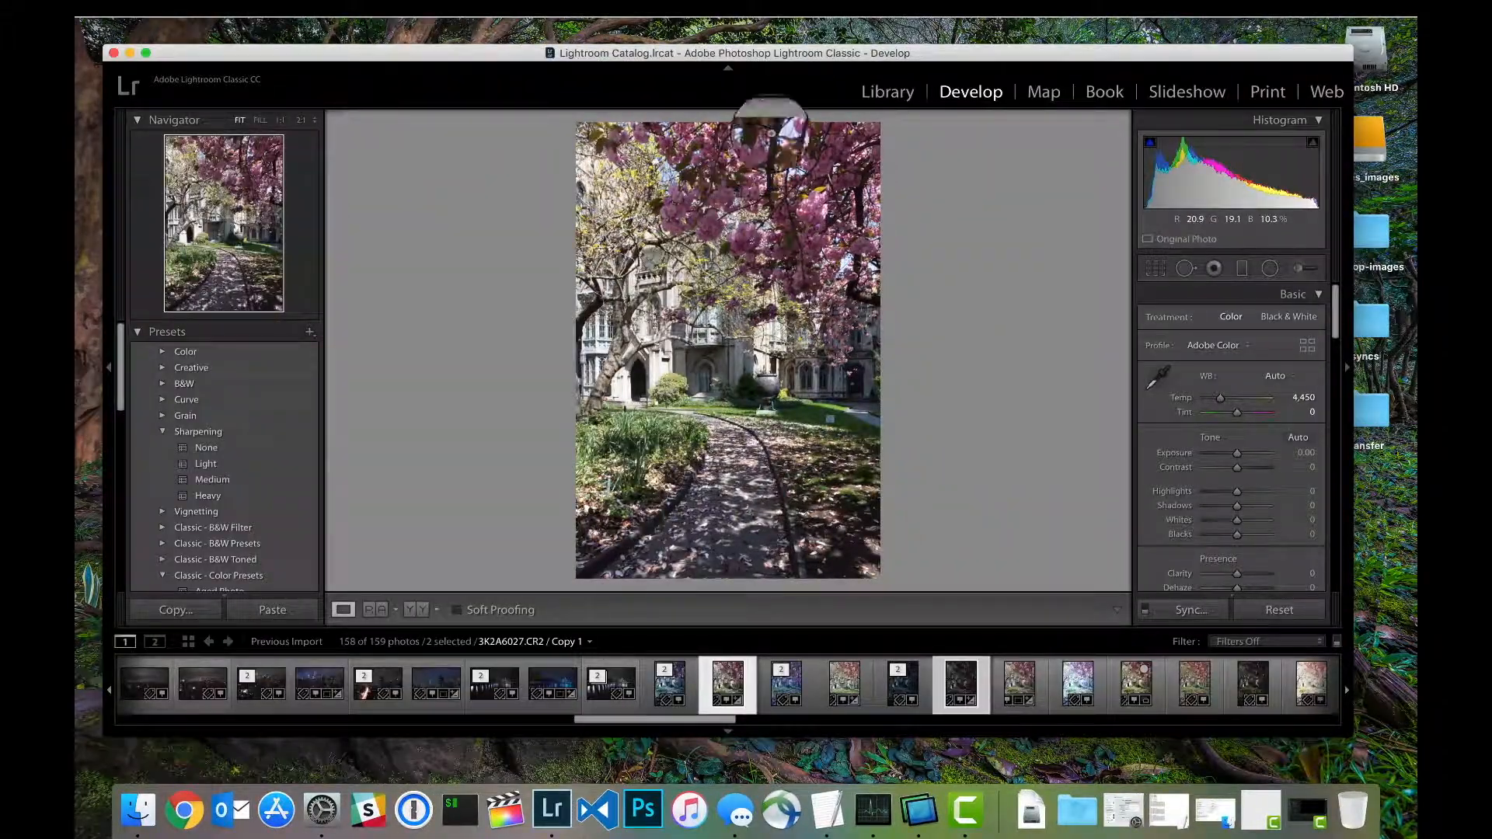
click(890, 93)
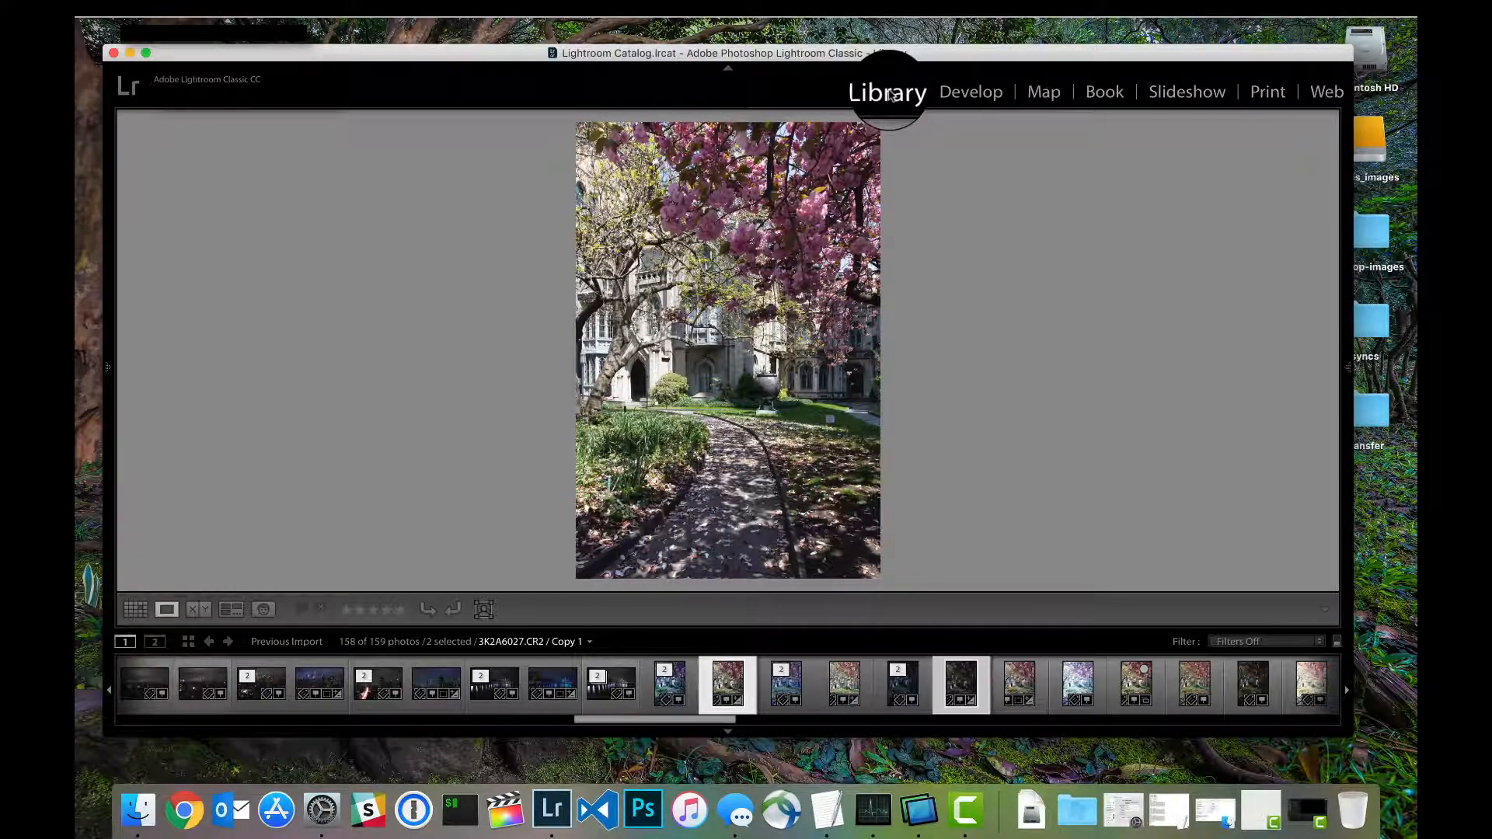
click(109, 367)
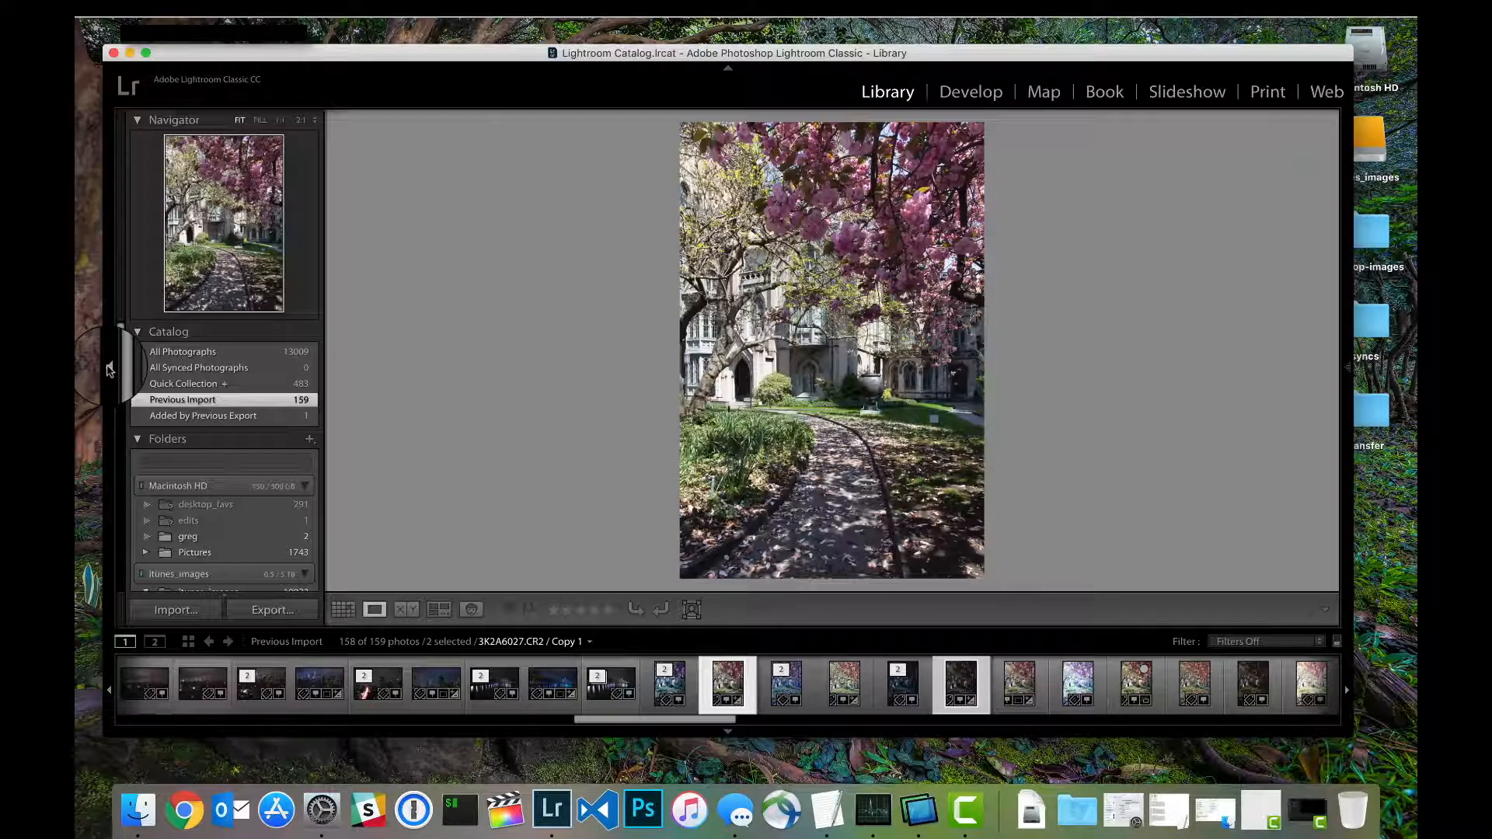
click(146, 52)
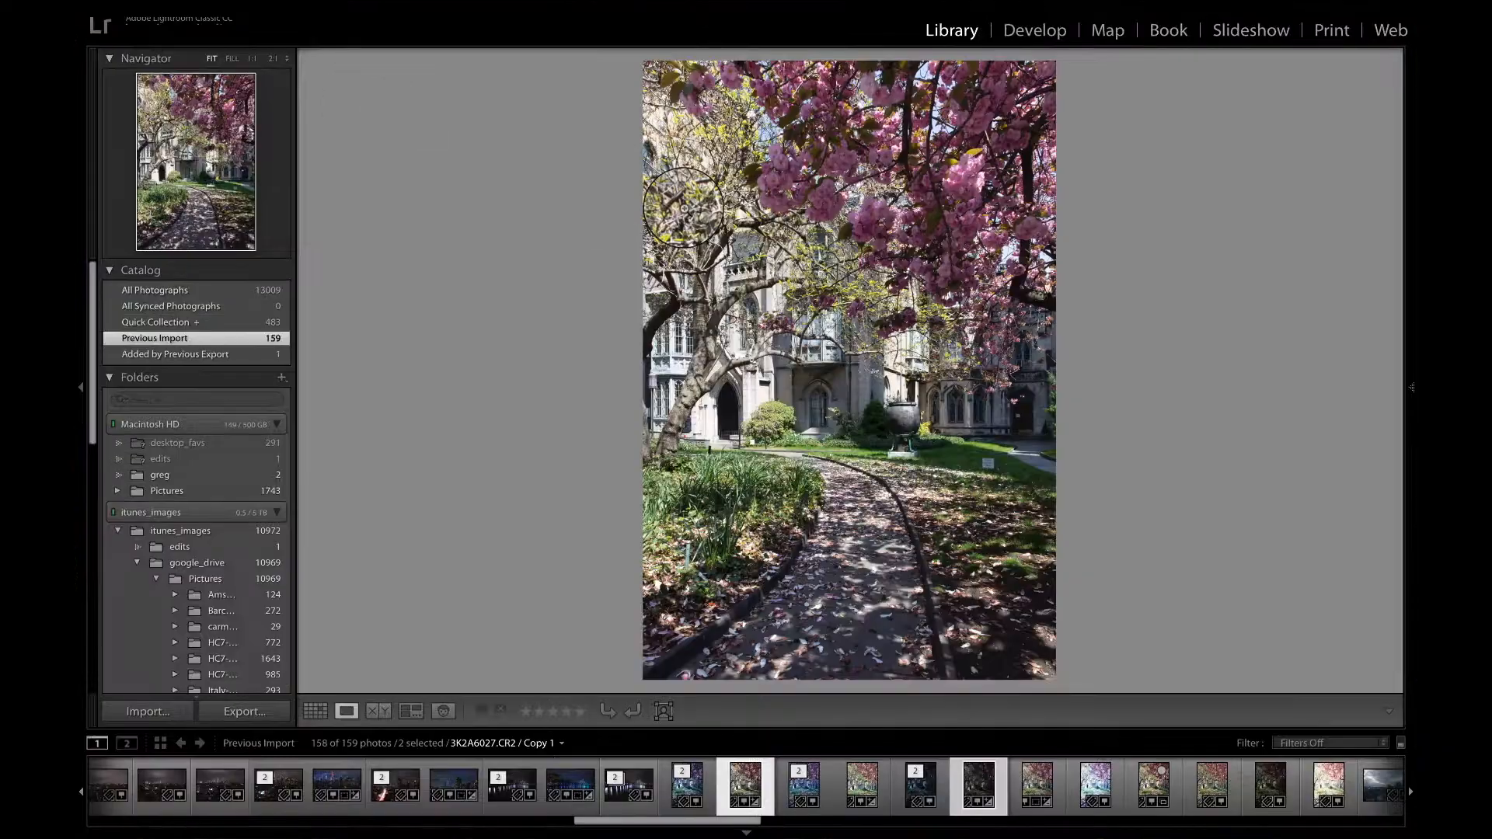
click(1412, 389)
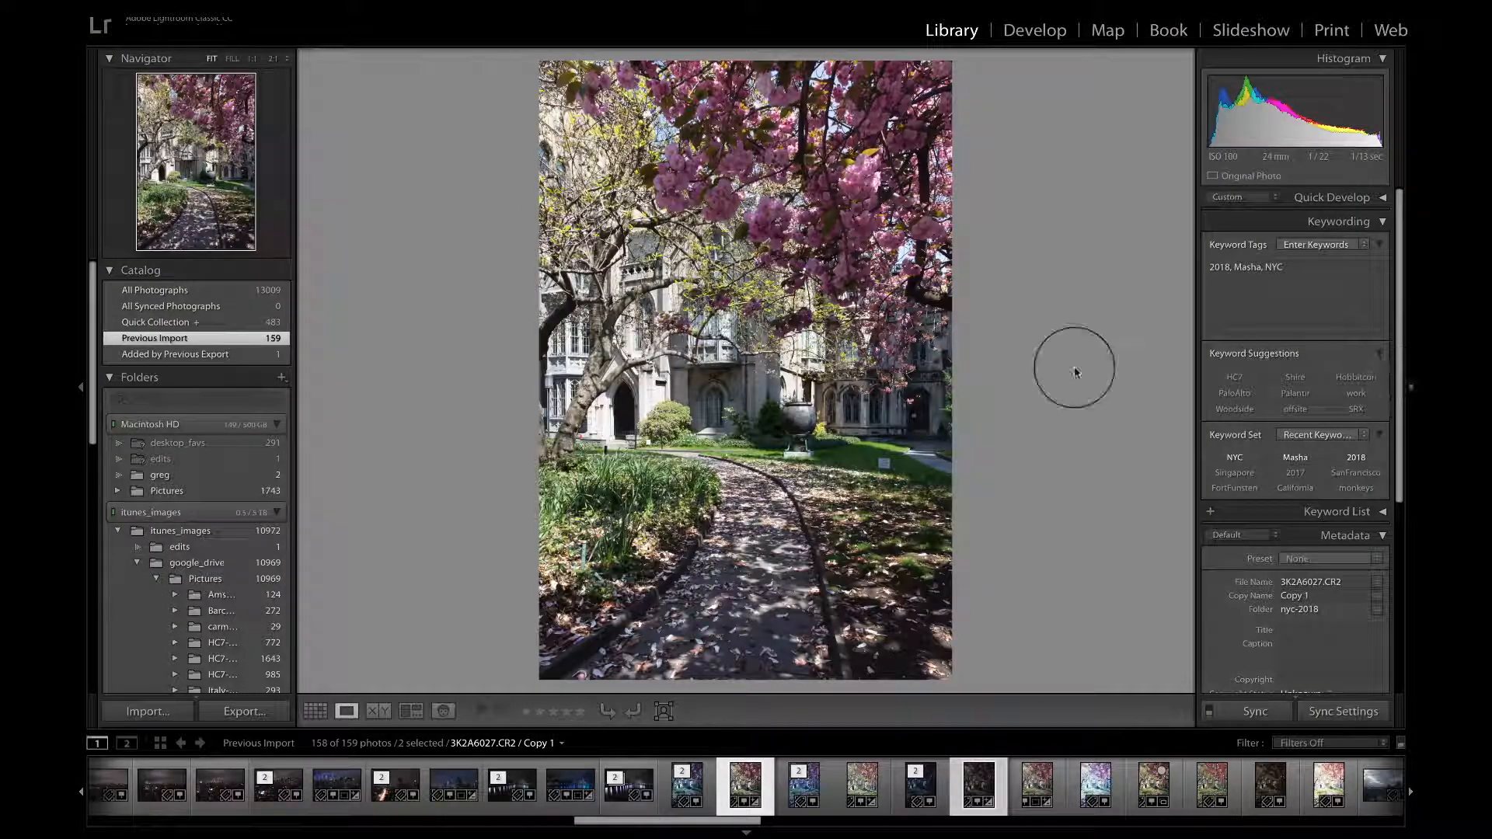
Step: Start adding a folder to the catalog and browse to google_drive's Pictures folder on itunes_images
scroll(217, 536, down, 3)
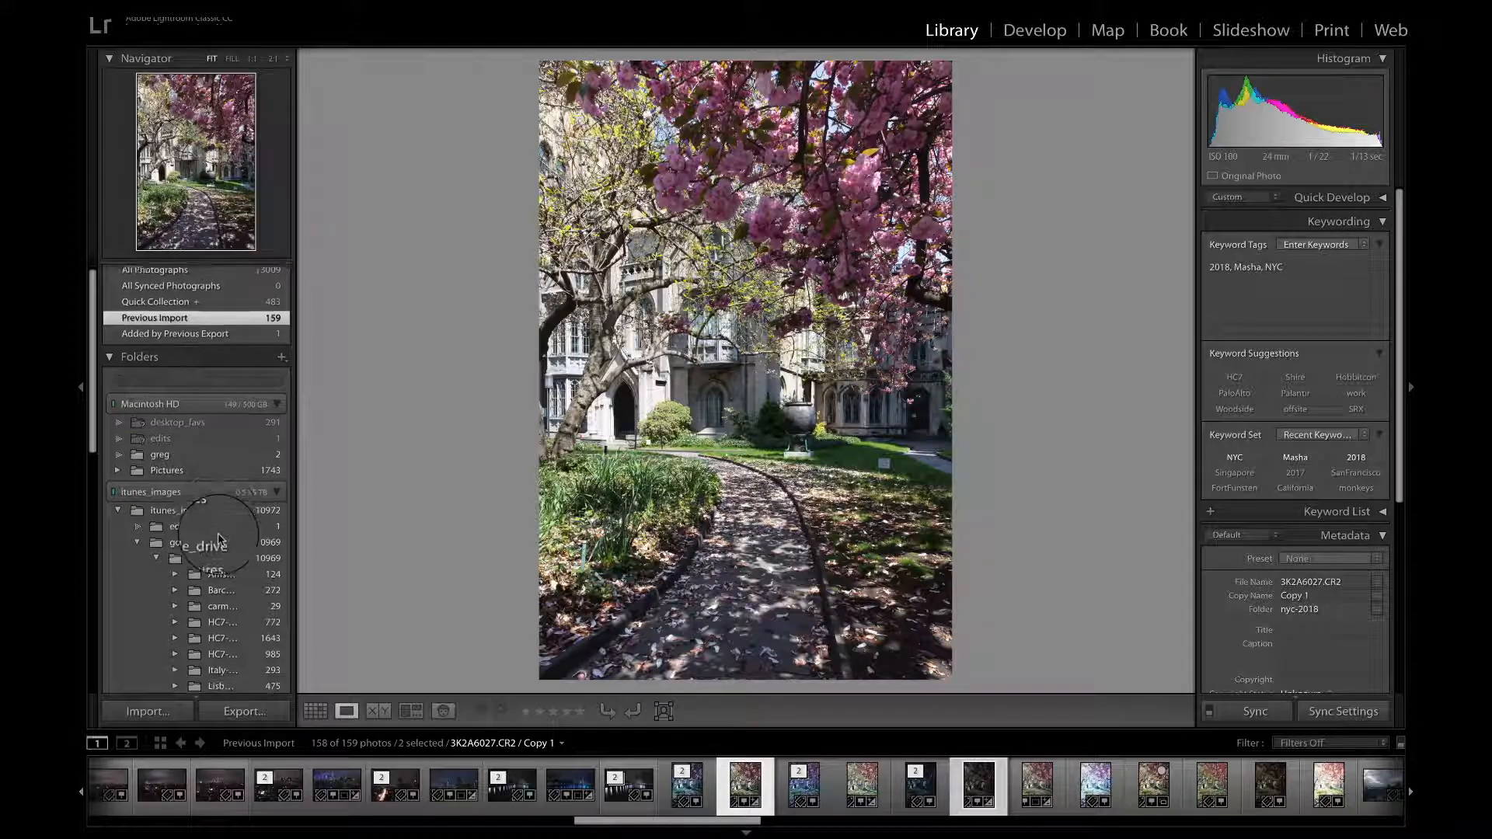
scroll(218, 538, down, 5)
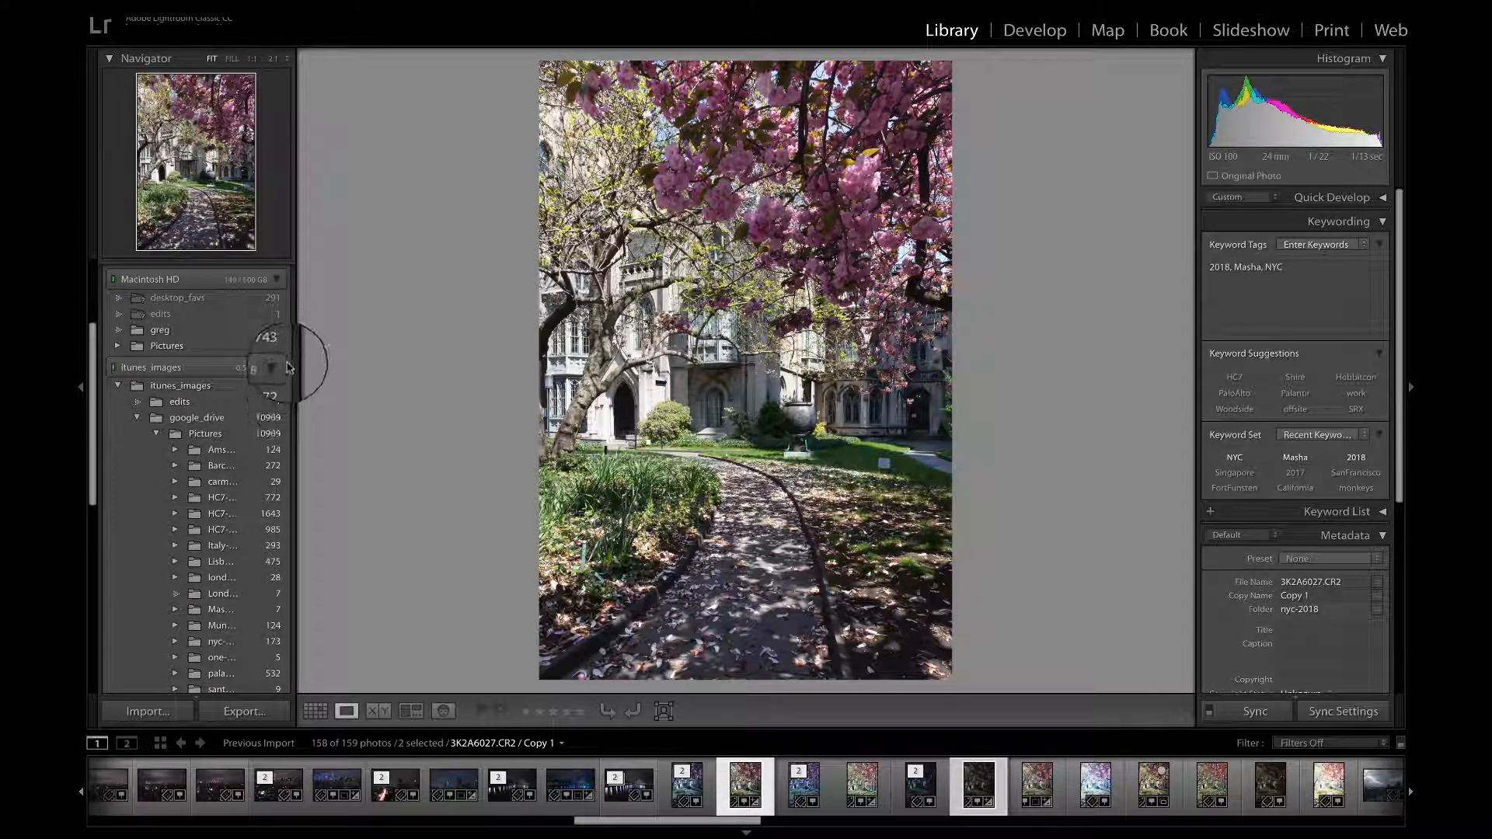
scroll(234, 396, up, 5)
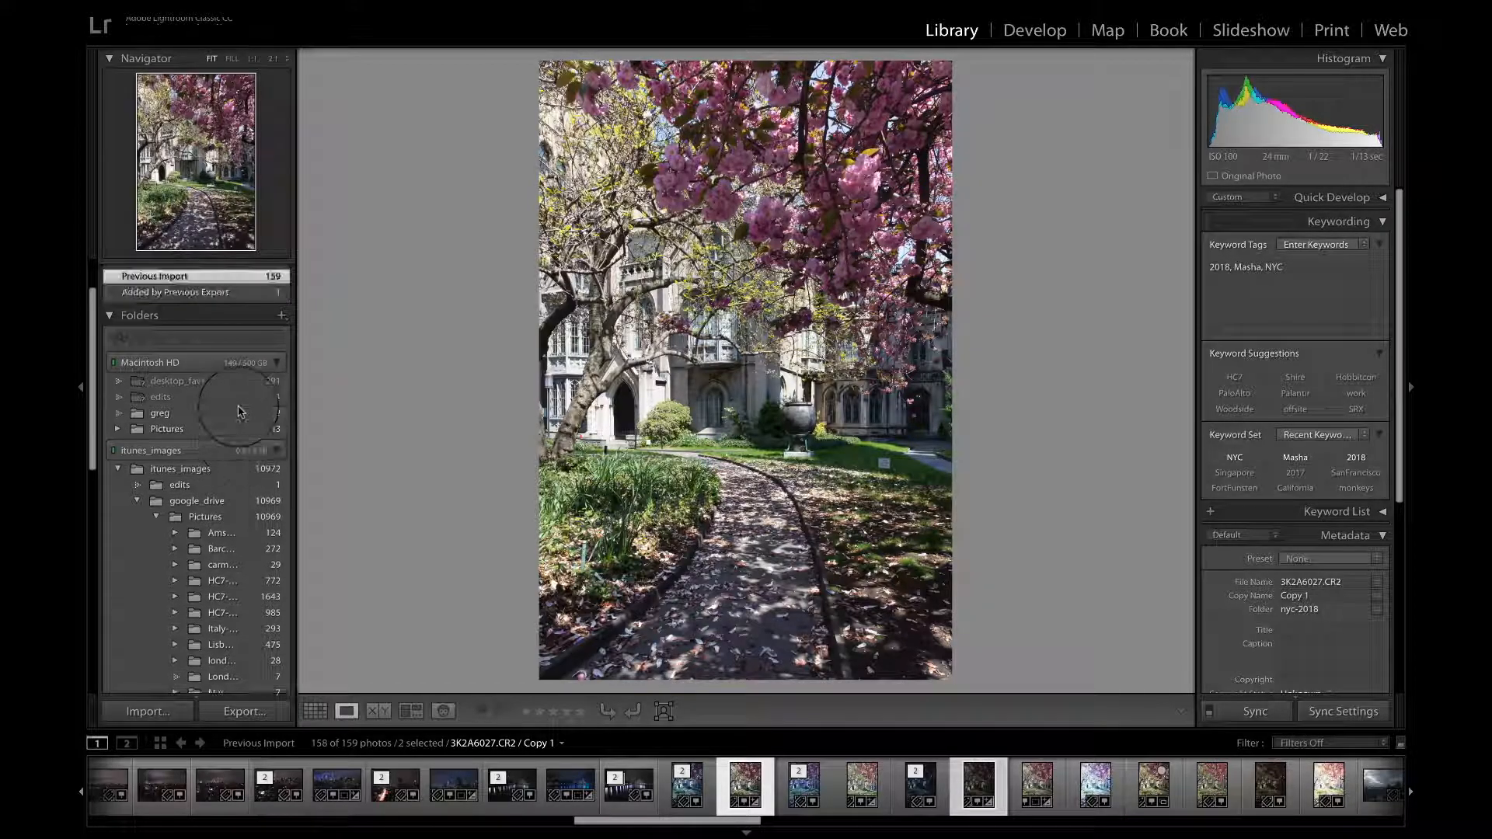
click(281, 334)
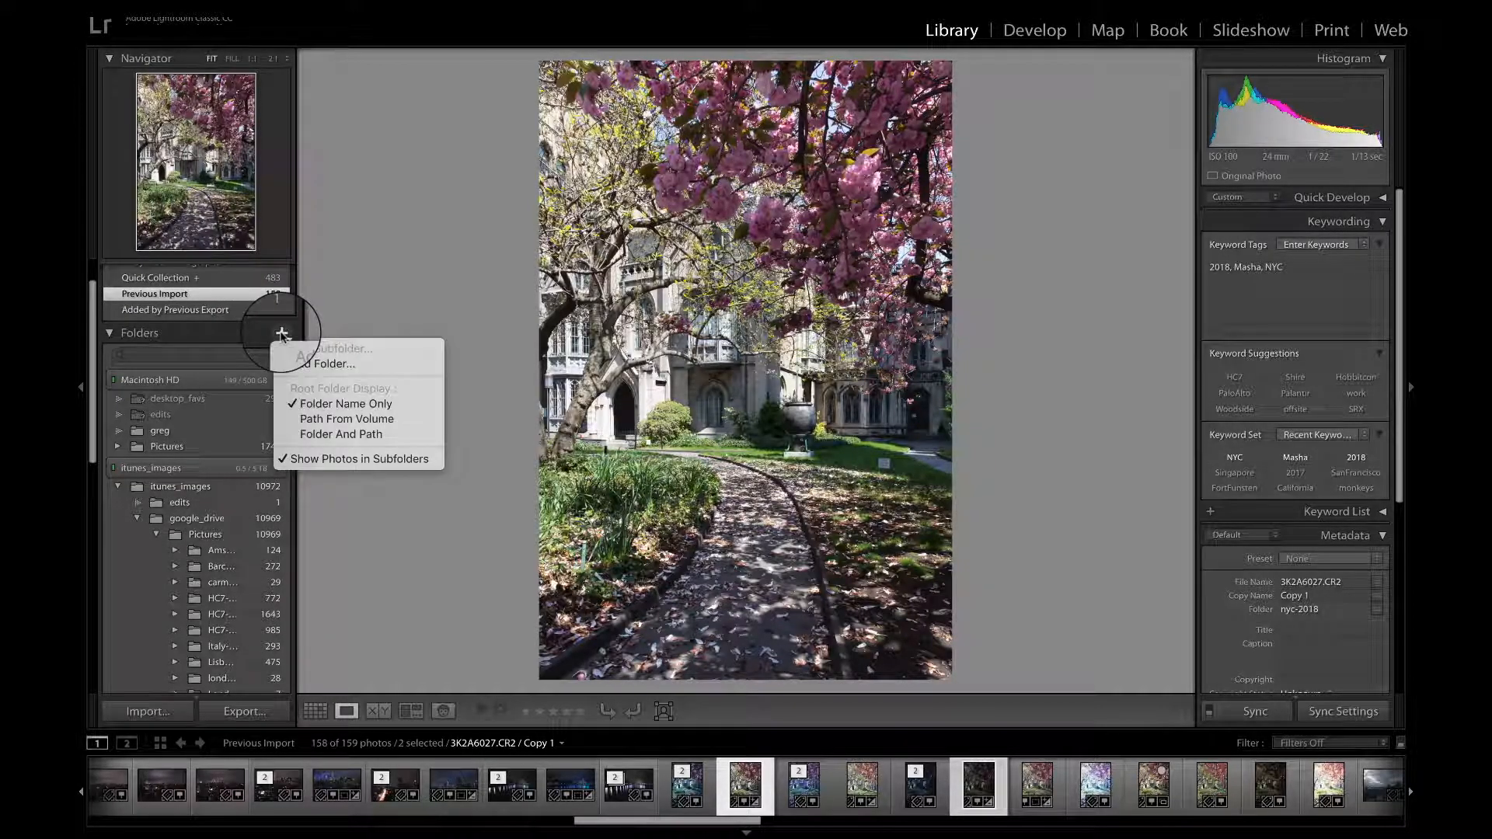
click(302, 367)
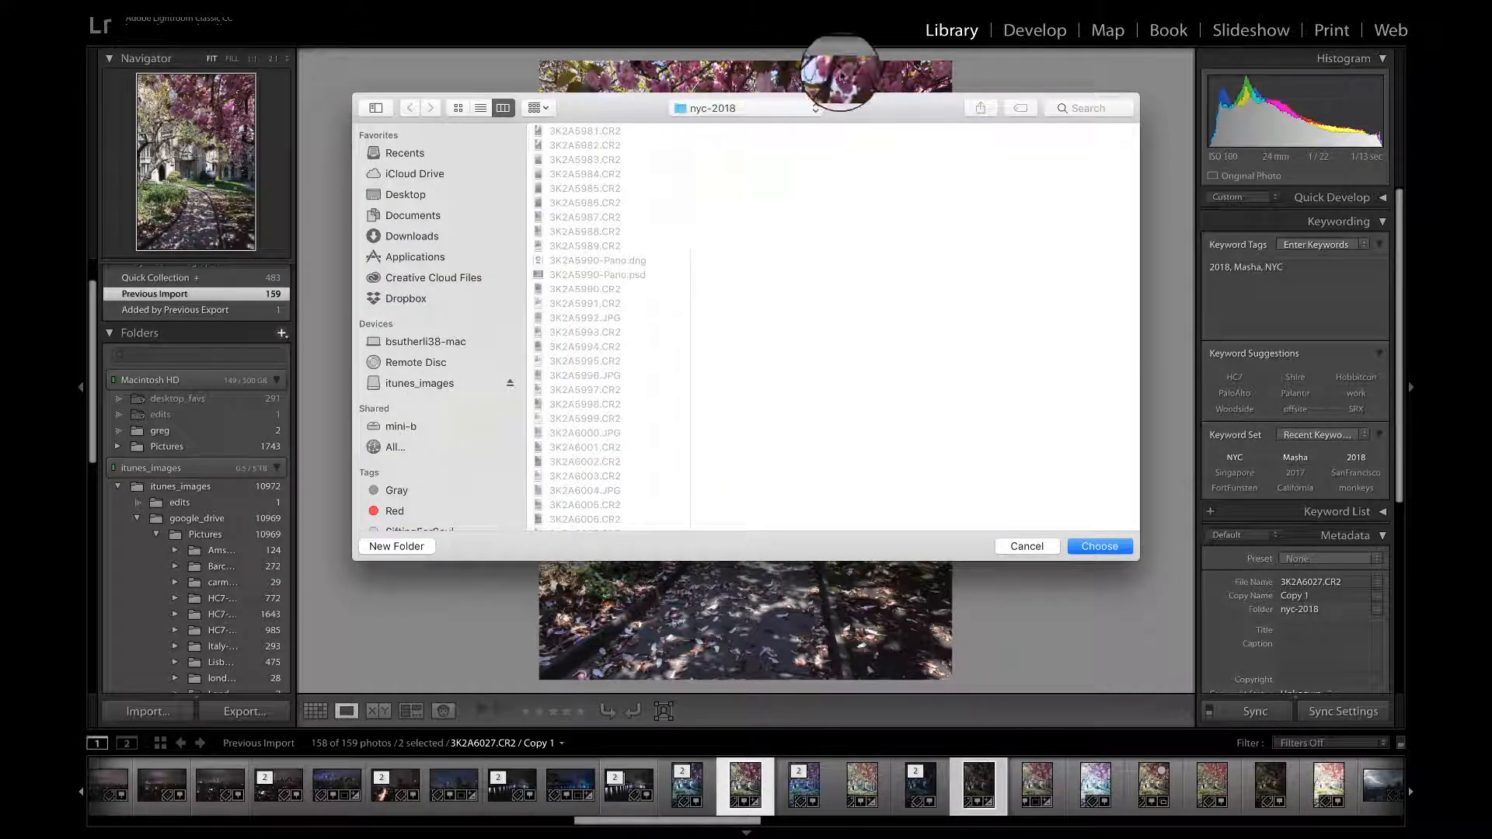
click(815, 108)
click(785, 126)
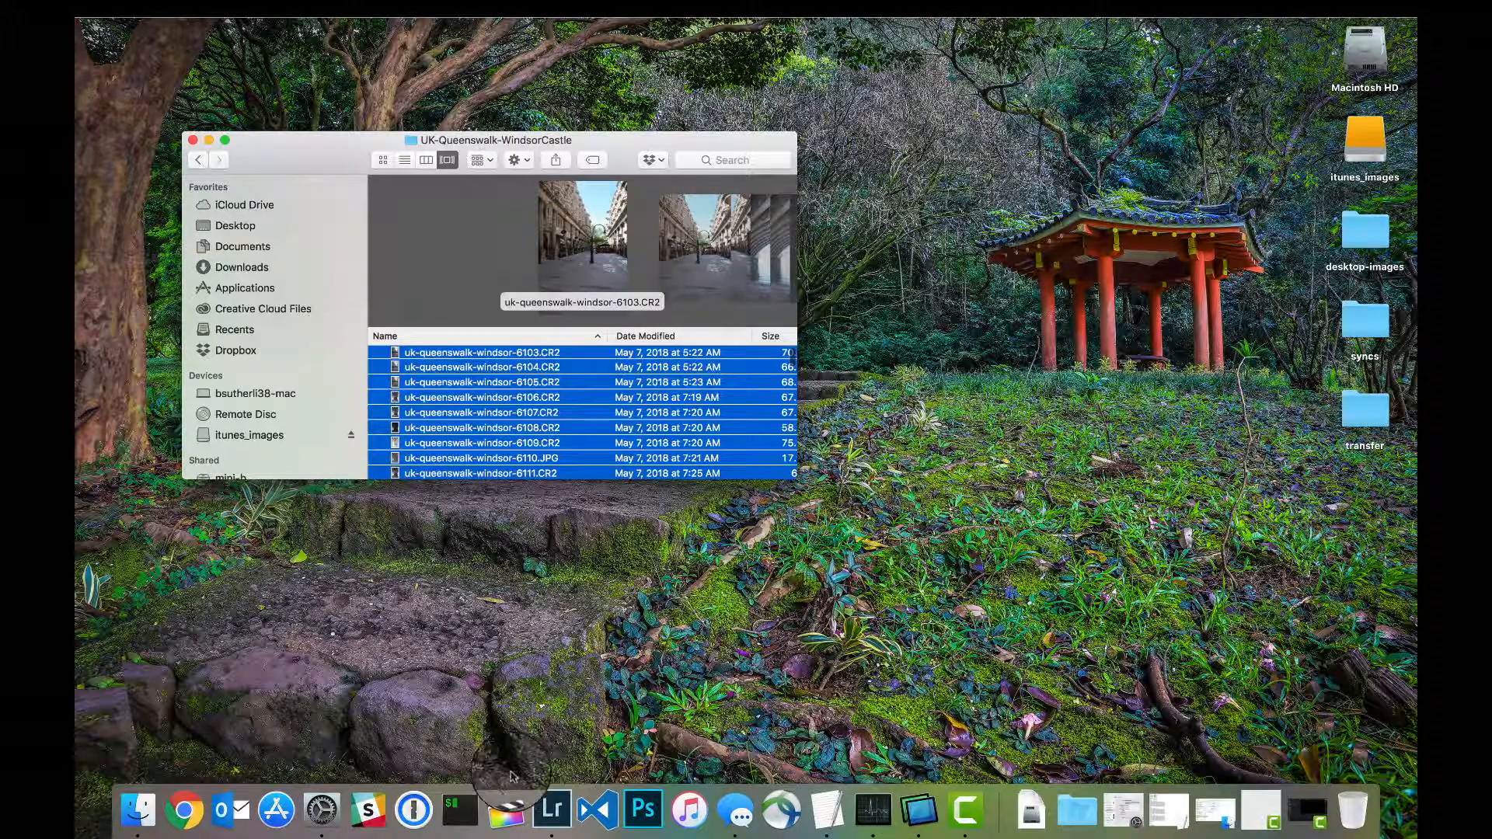
click(551, 809)
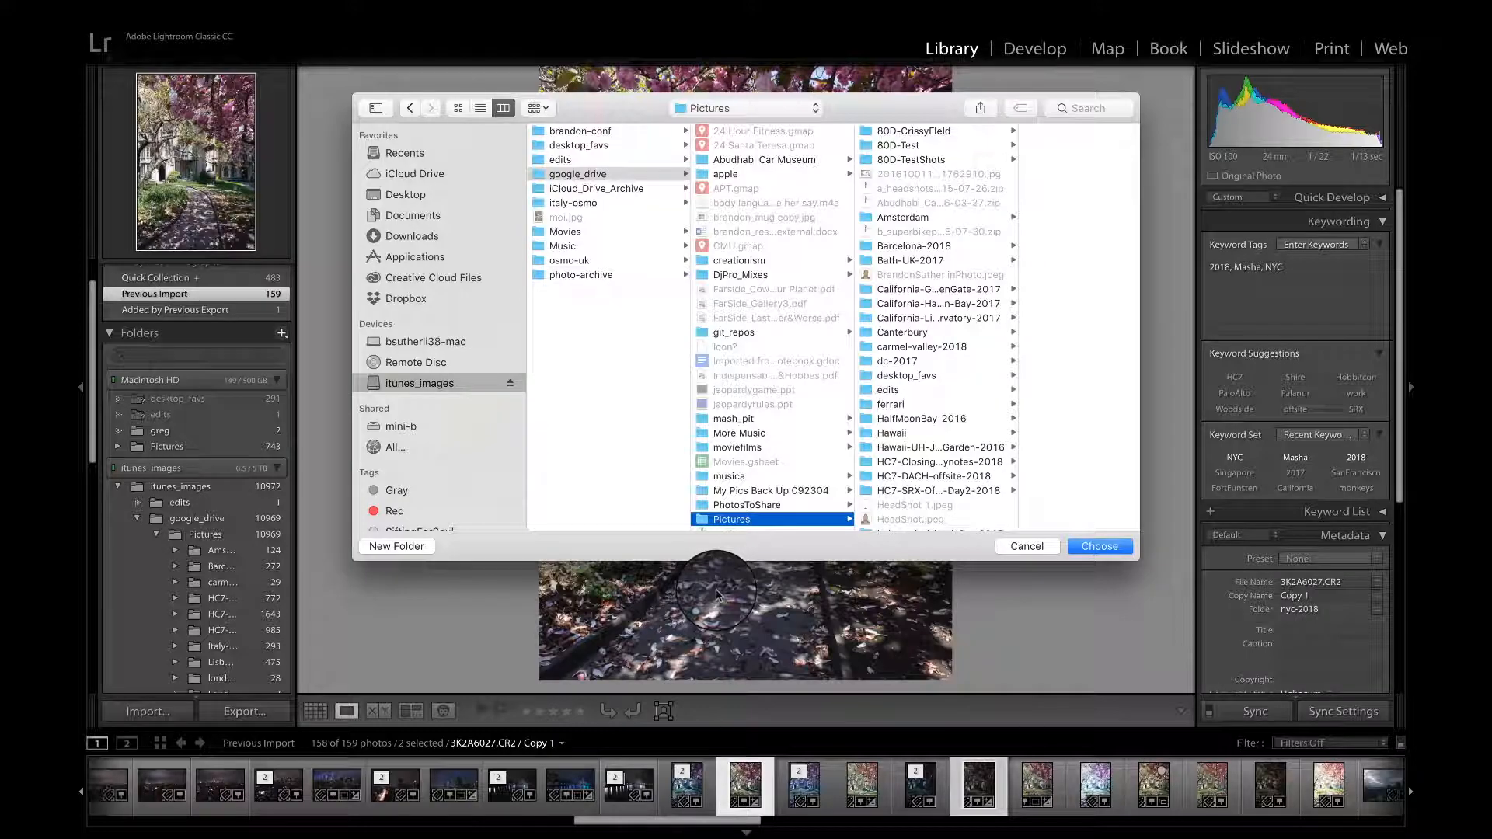
Step: Choose the UK-Queenswalk-WindsorCastle folder inside Pictures as the folder to add
scroll(933, 401, down, 10)
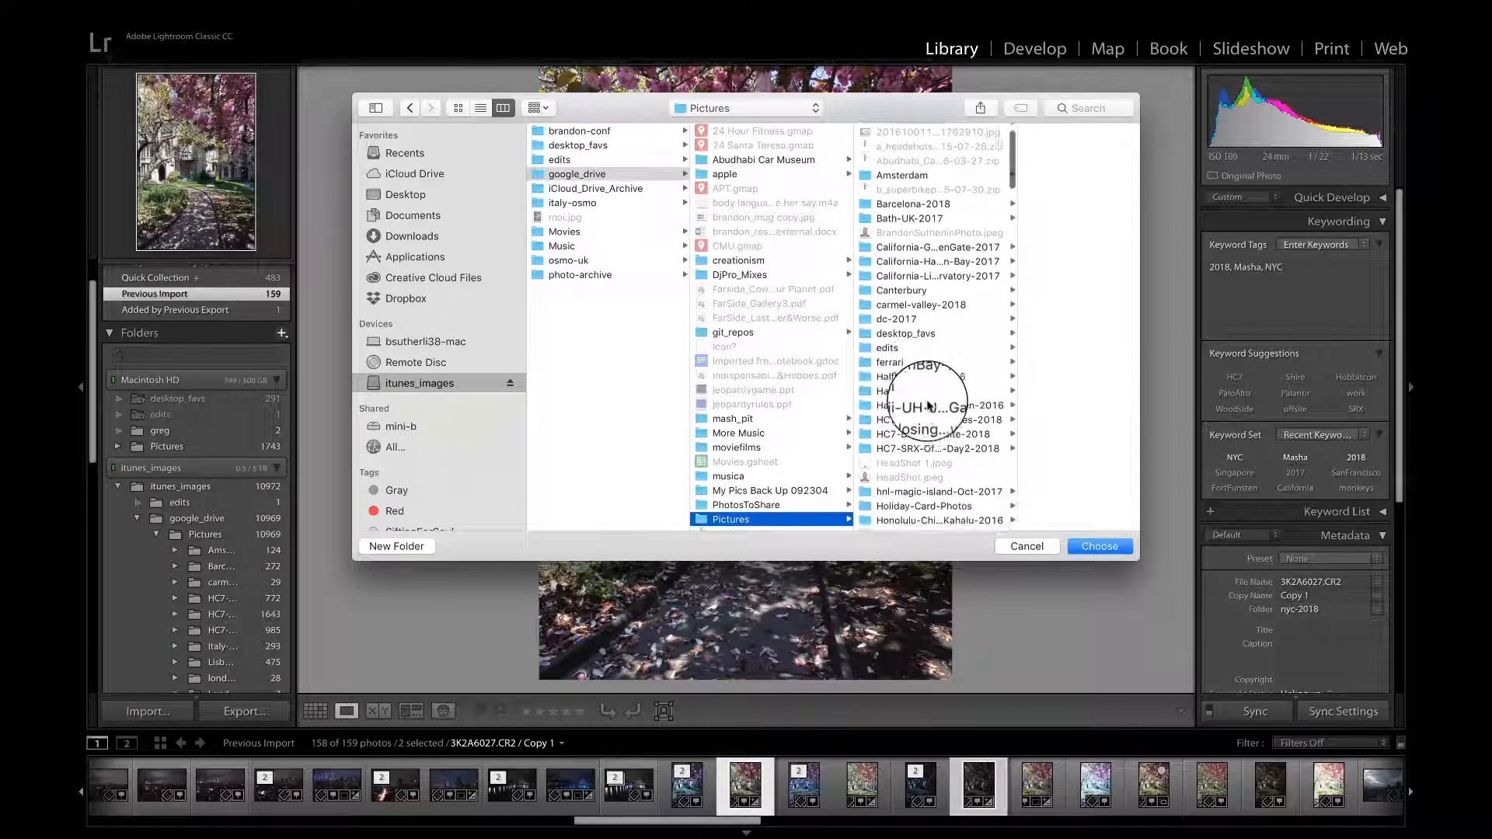
scroll(931, 406, down, 10)
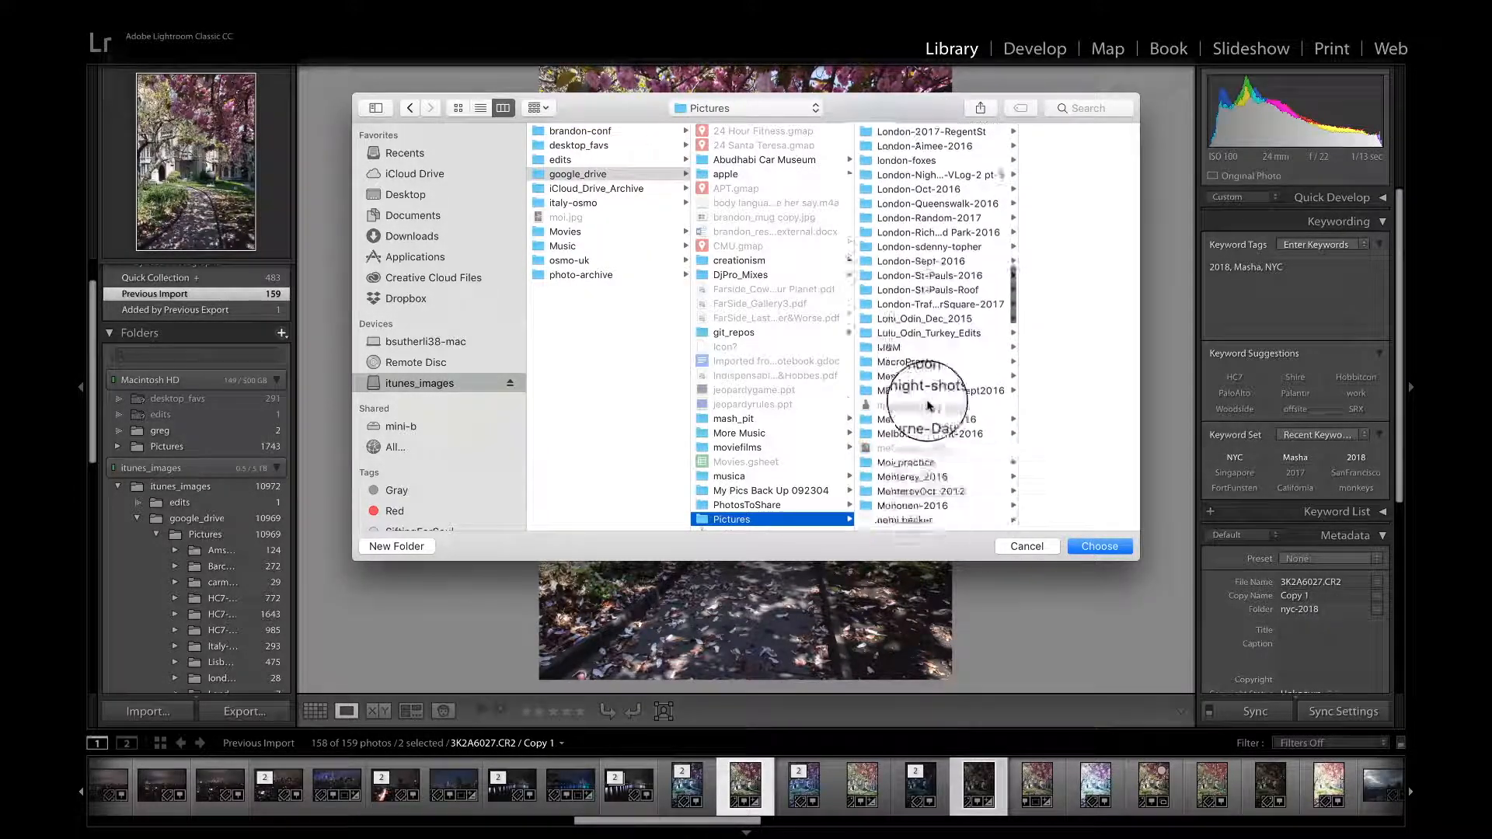
scroll(930, 406, down, 10)
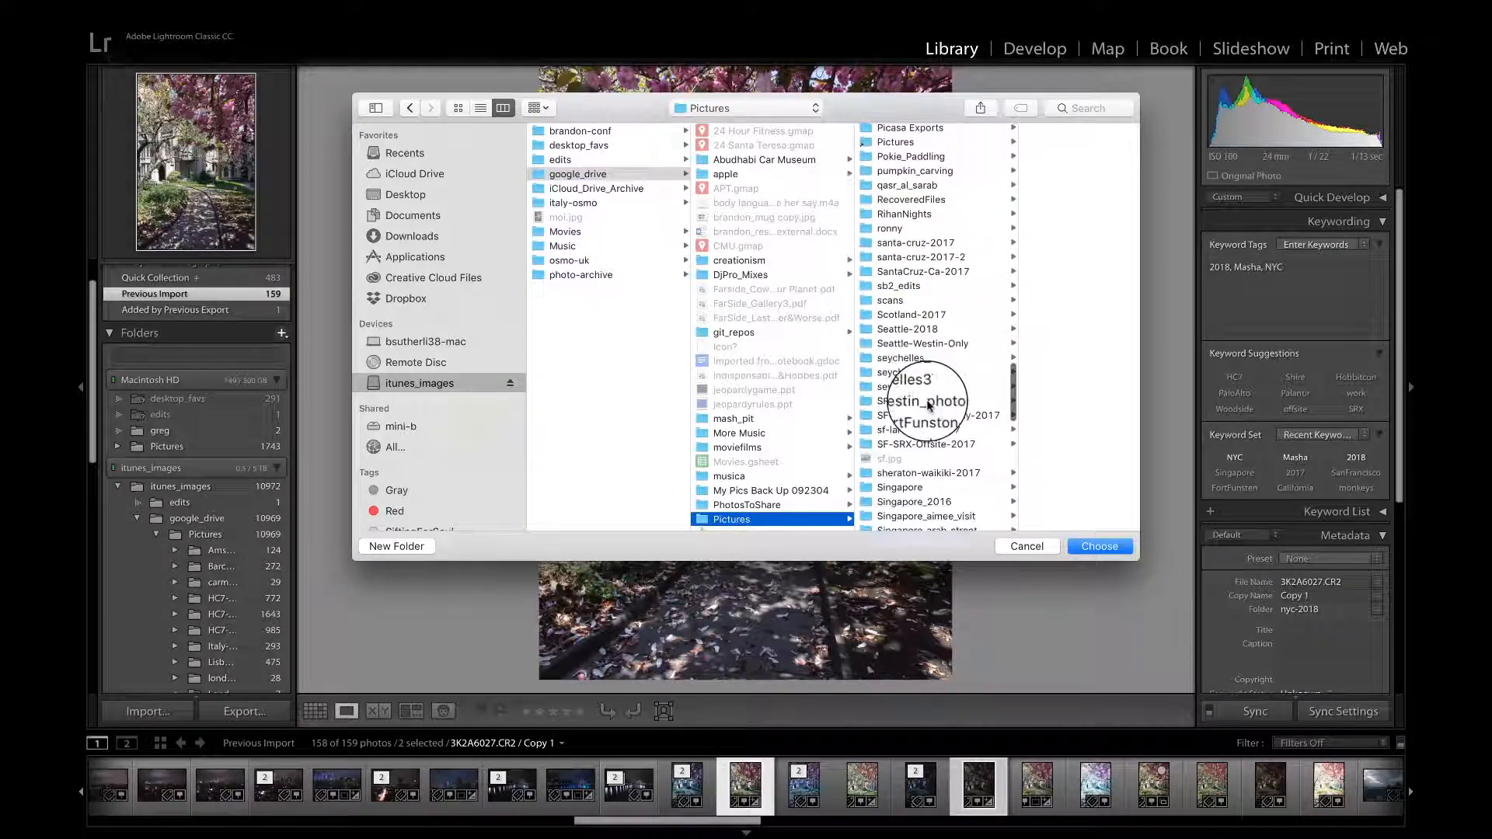
scroll(931, 405, down, 10)
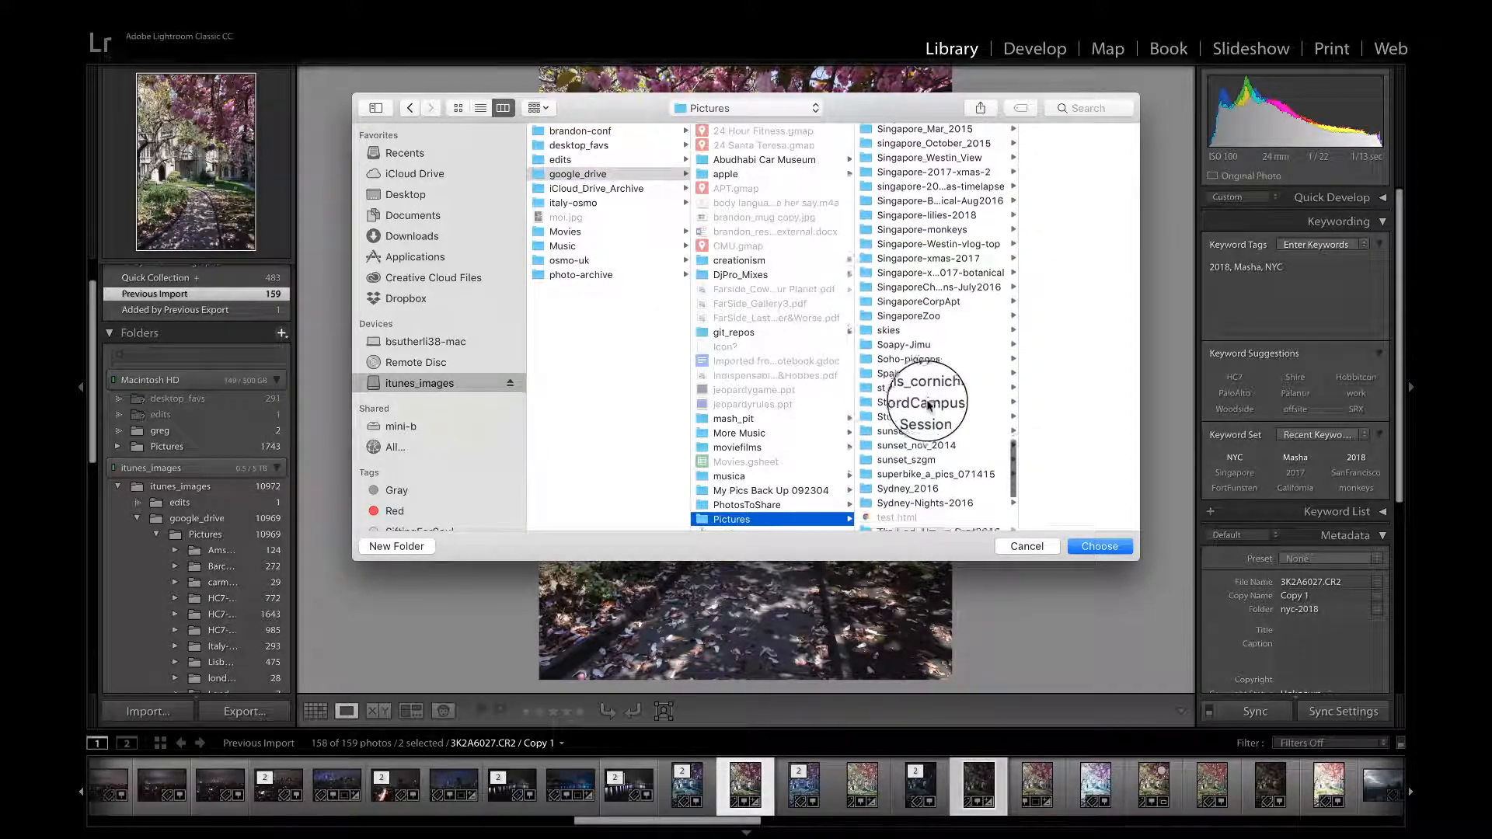
scroll(930, 406, down, 8)
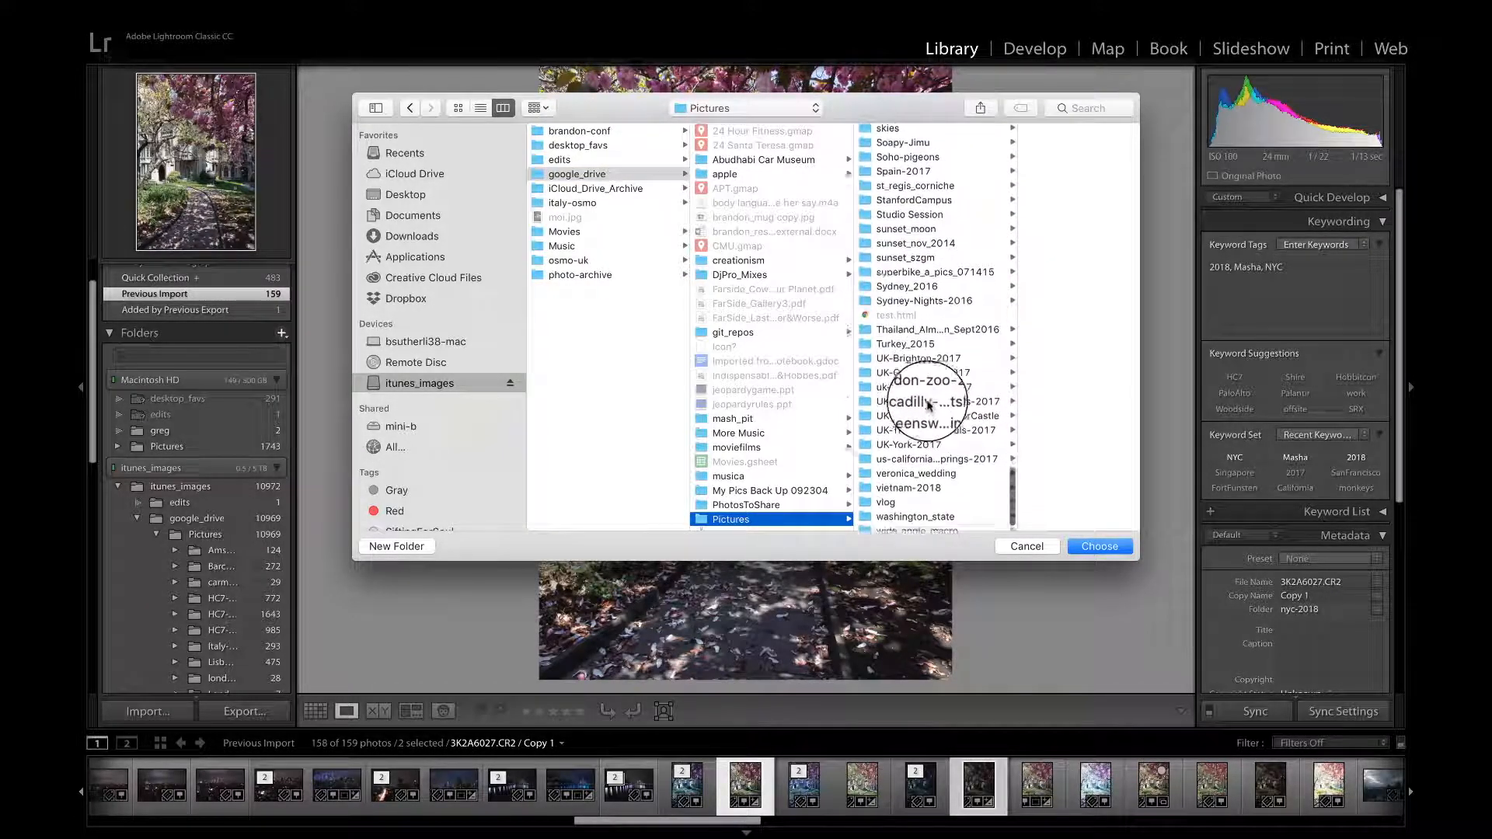
click(931, 405)
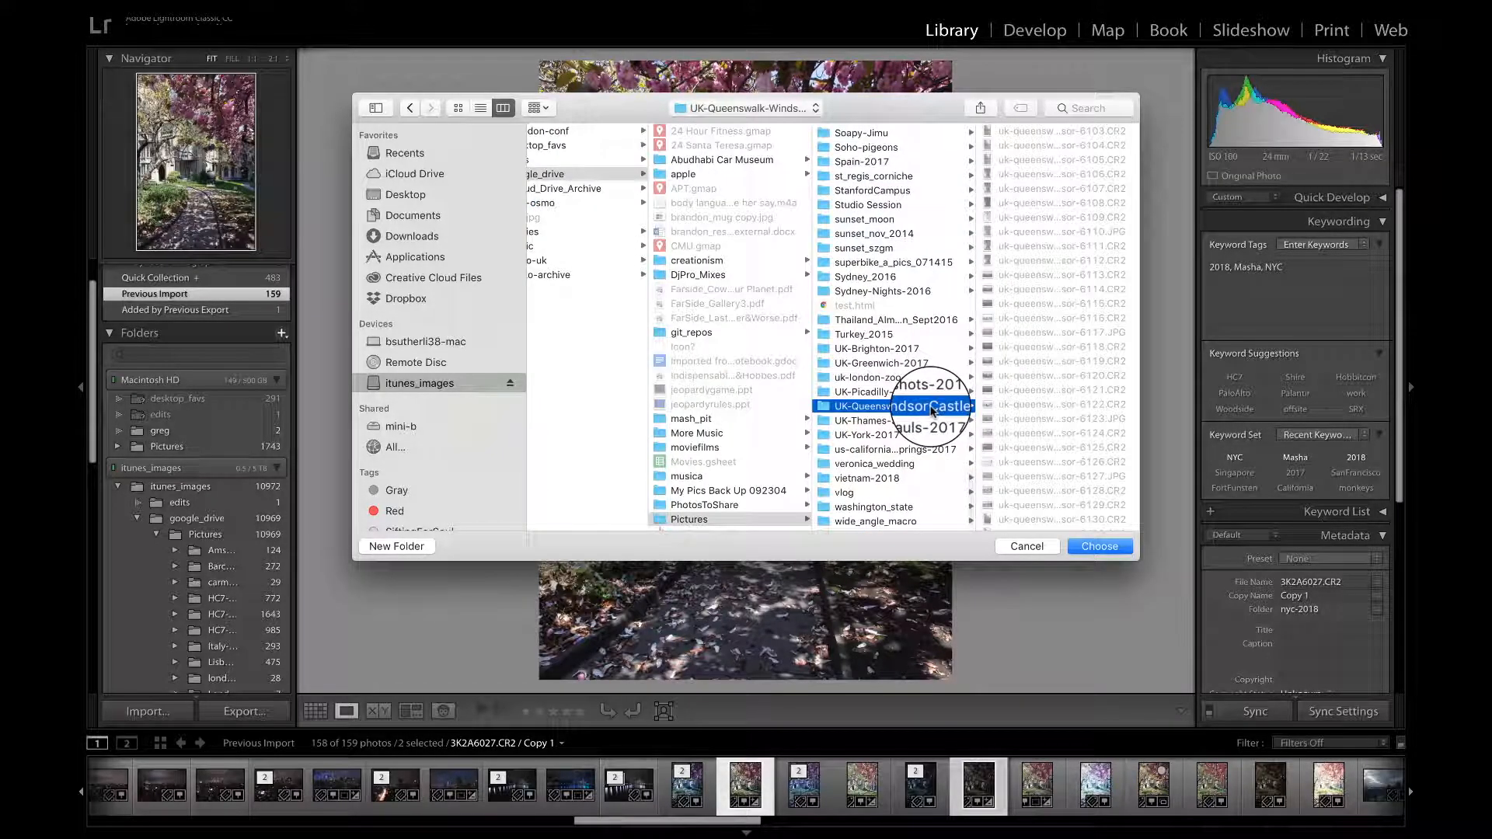
click(1075, 542)
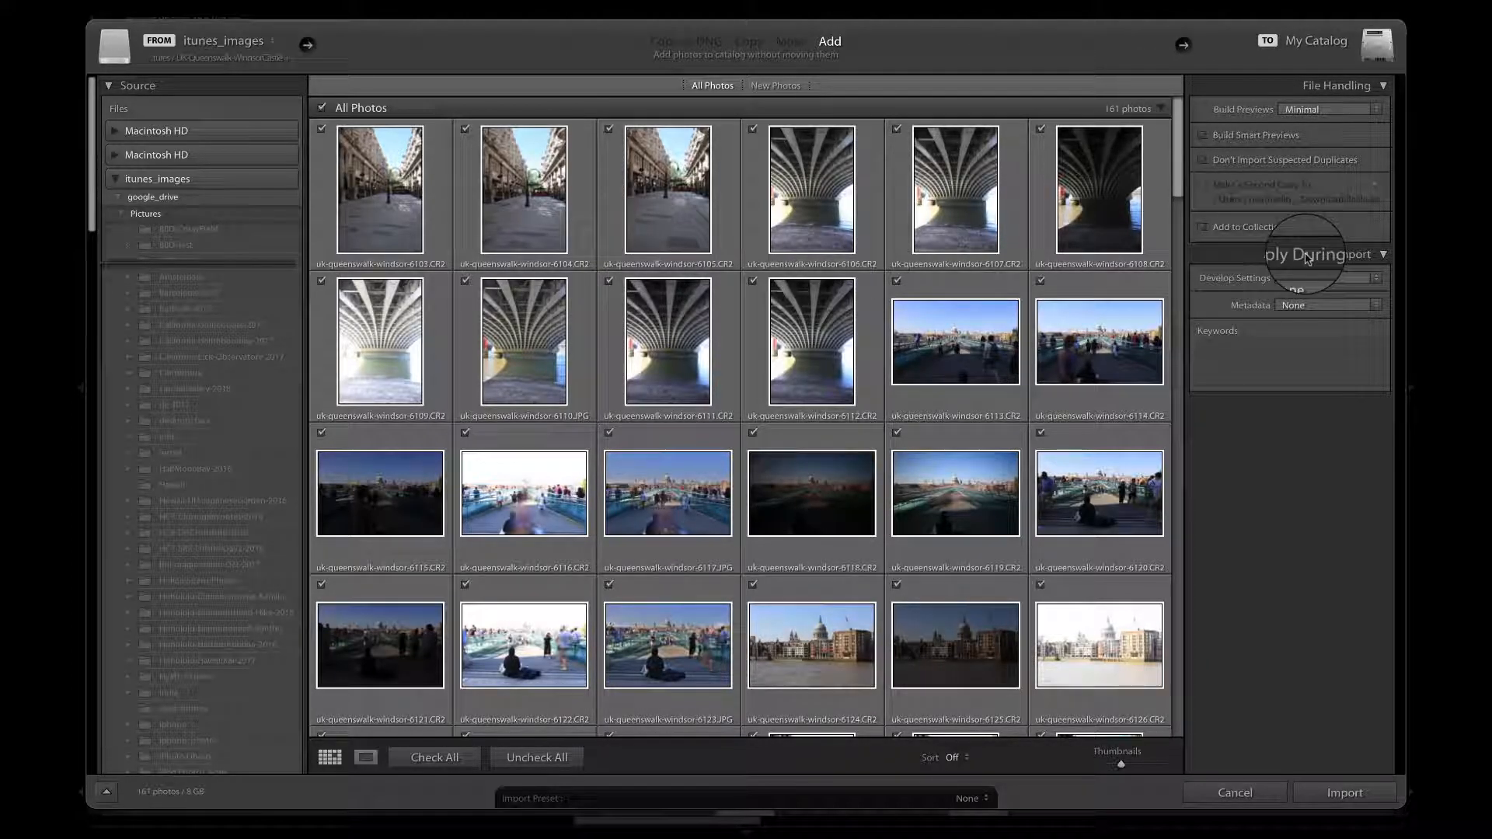
Step: Set the import keywords to UK,Queenswalk,2018,WIndsorCastle and import all the checked photos at their current location
click(1363, 305)
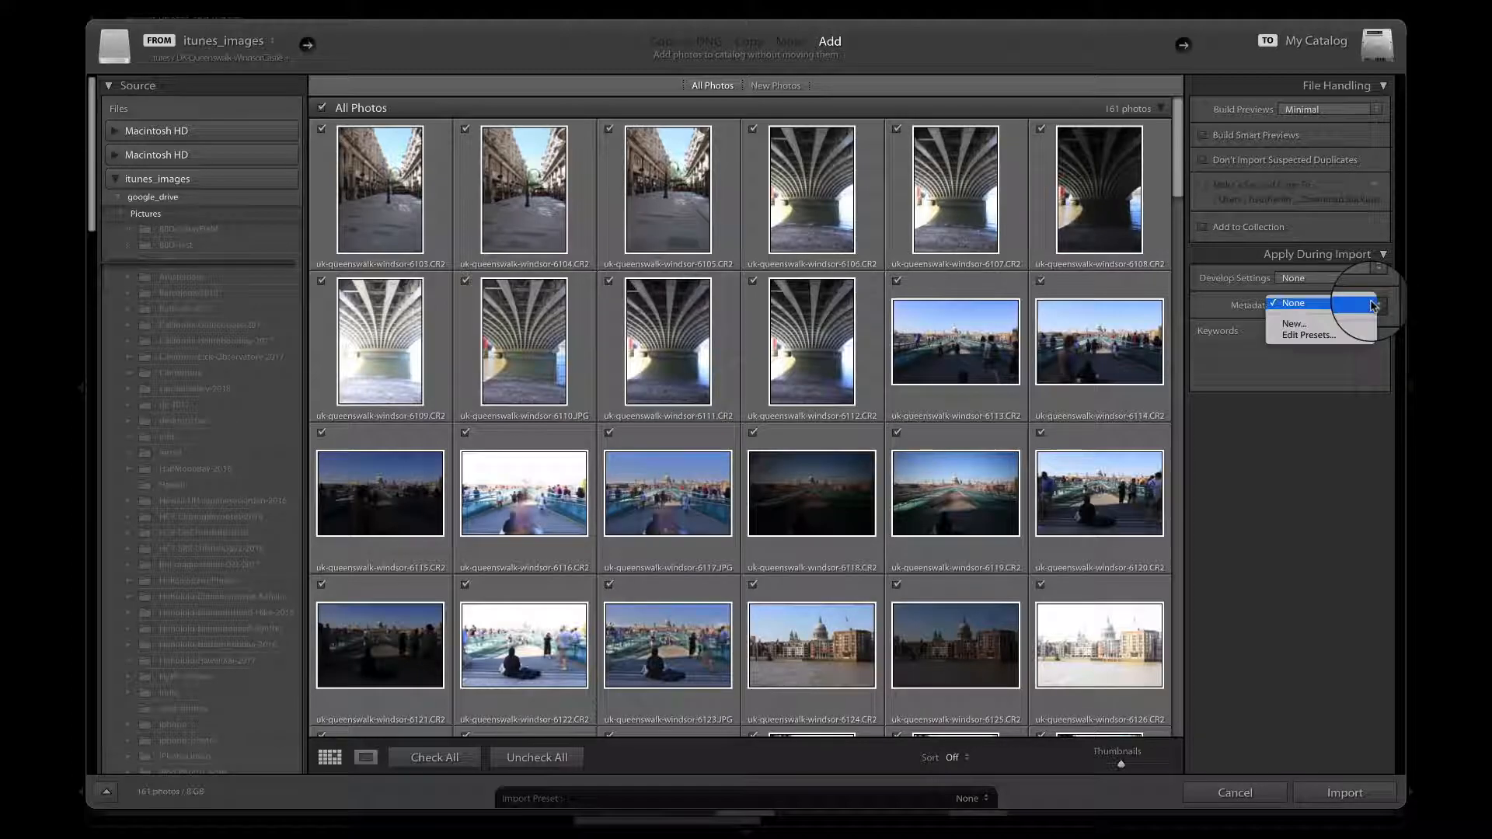
click(1246, 360)
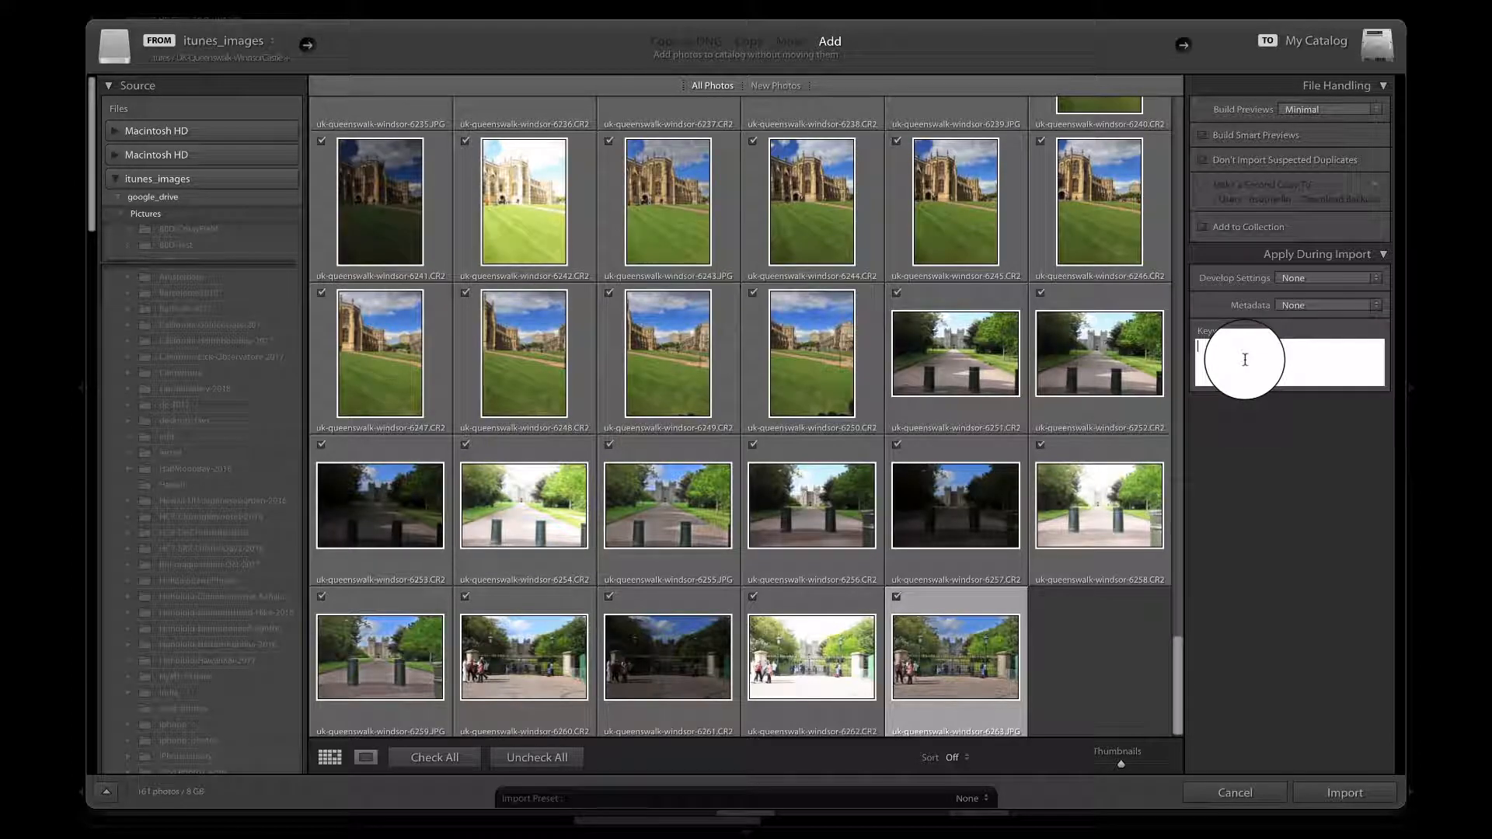
click(1246, 360)
scroll(1074, 344, up, 20)
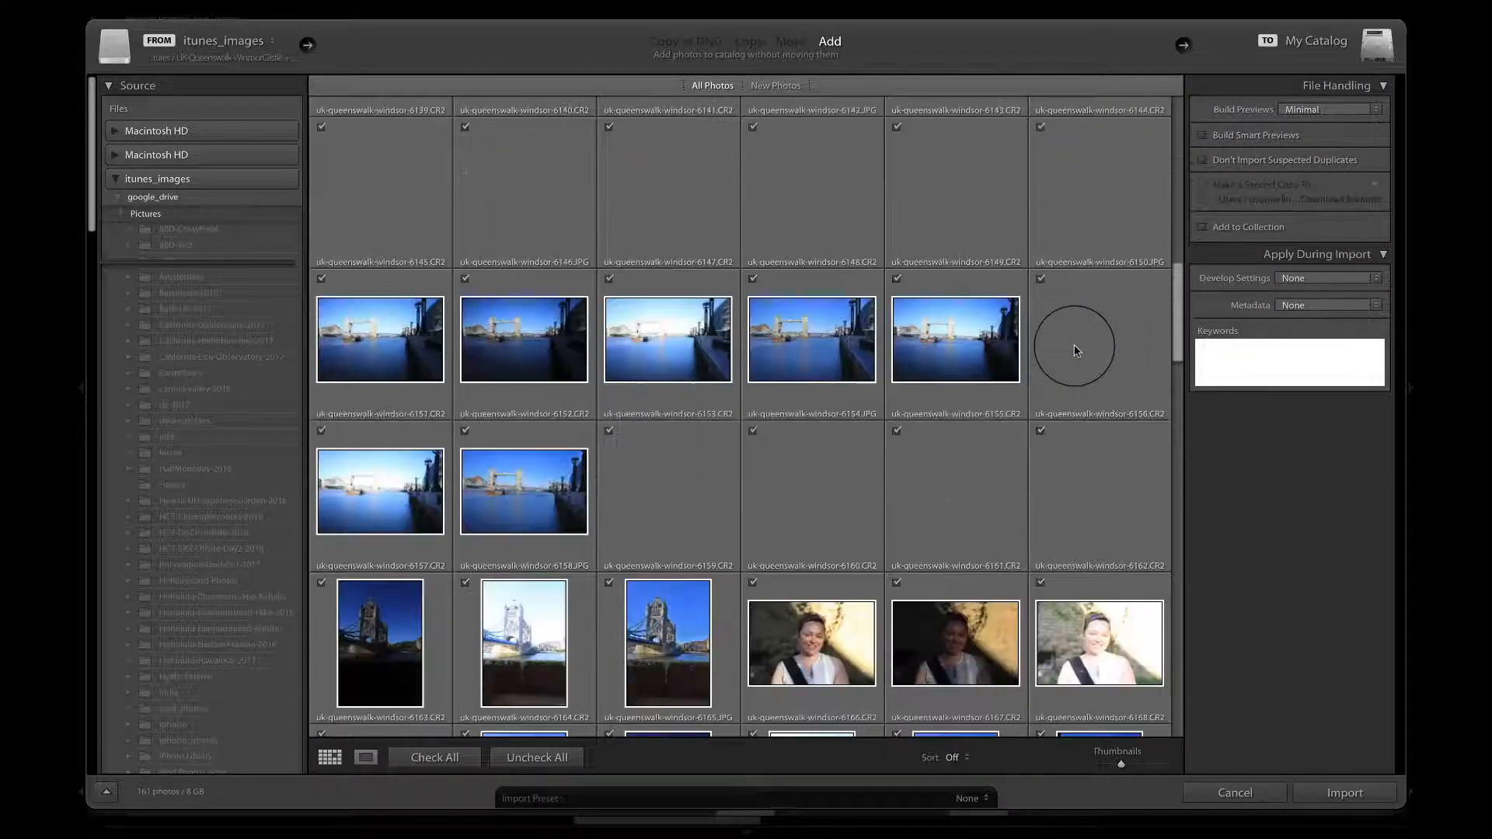
click(1230, 354)
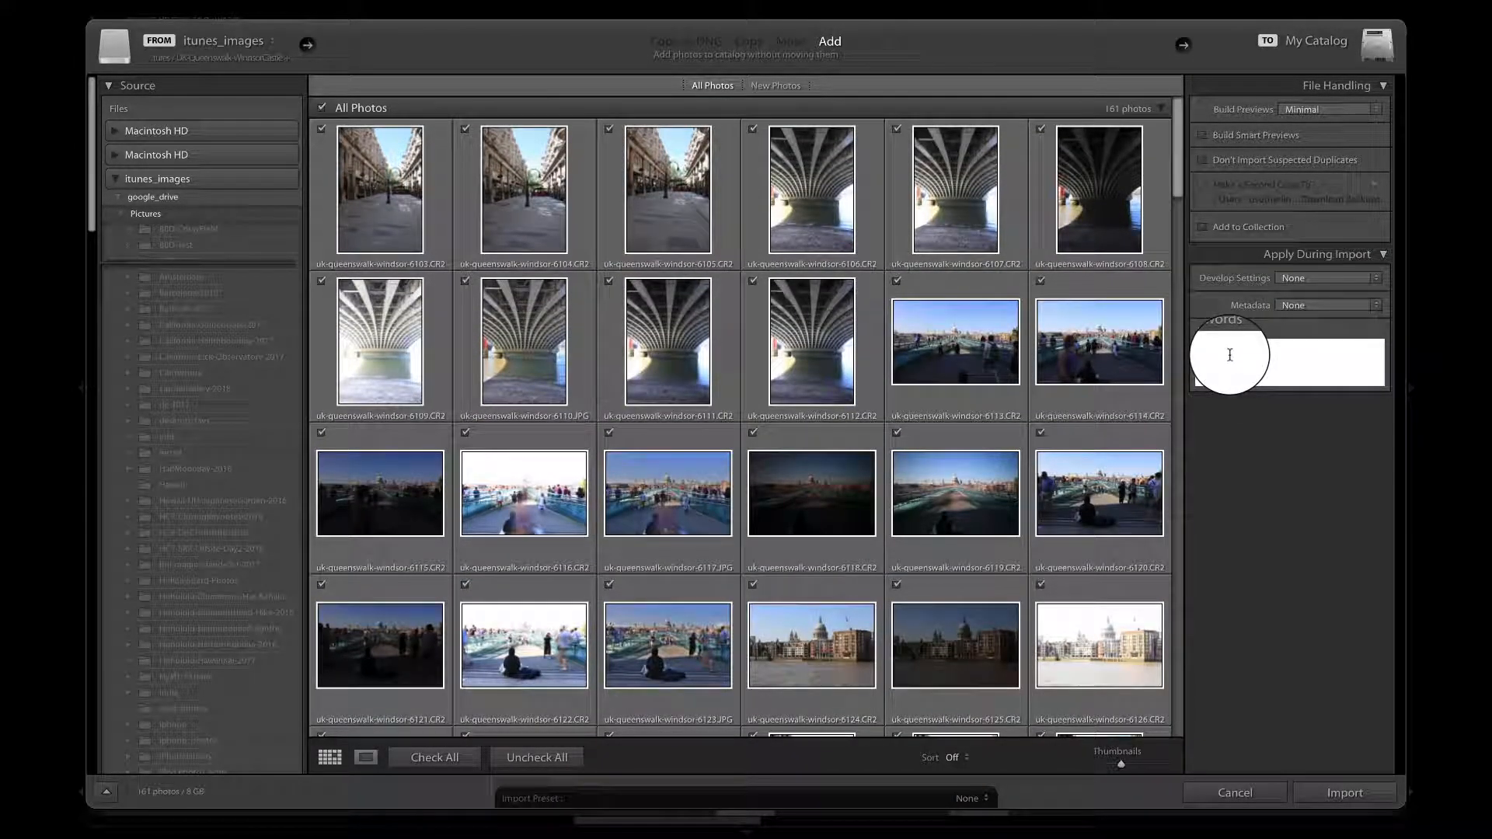
text(UK,Queenswalk)
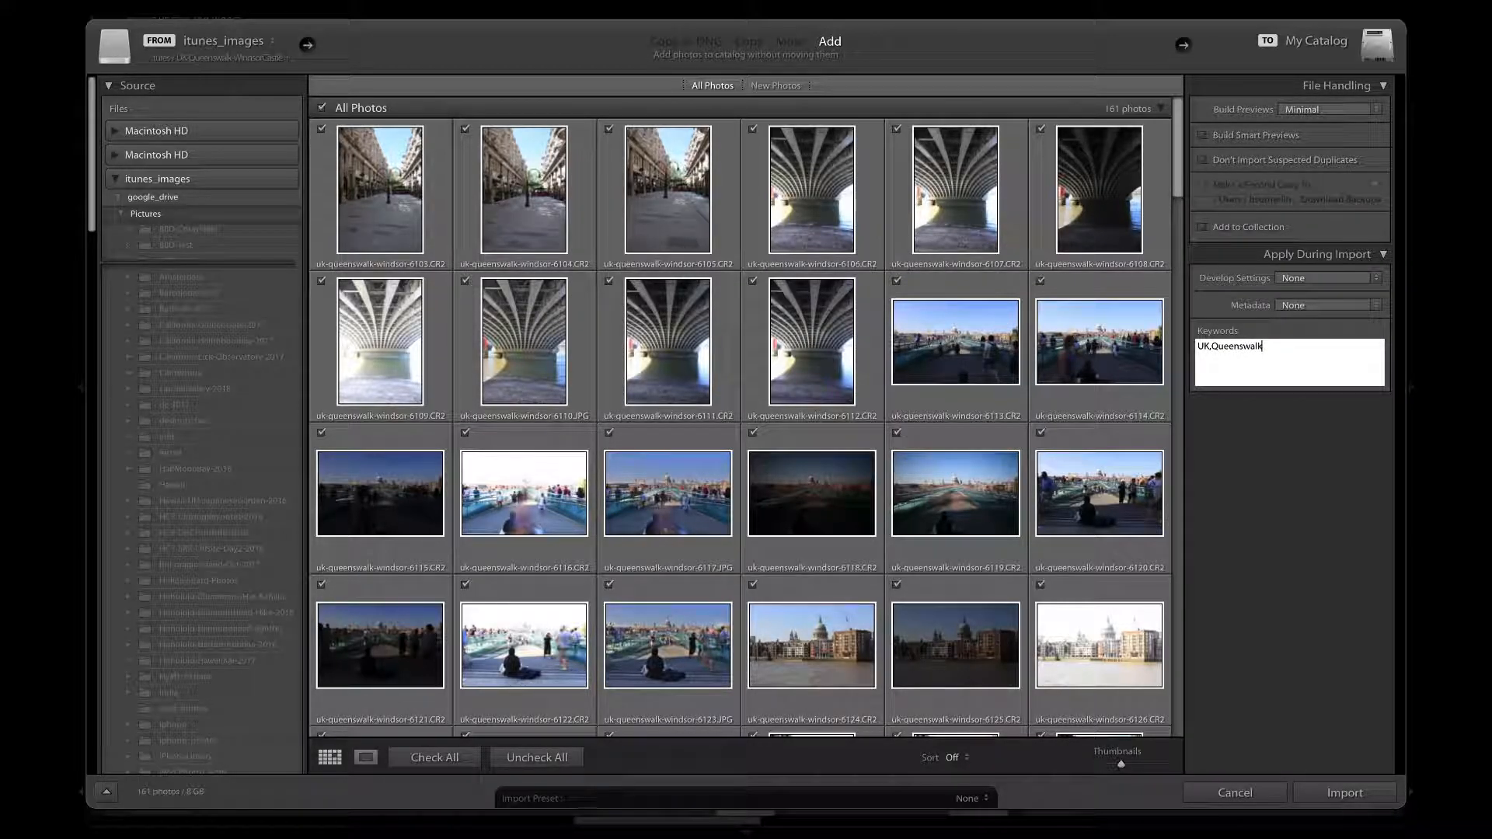
text(,)
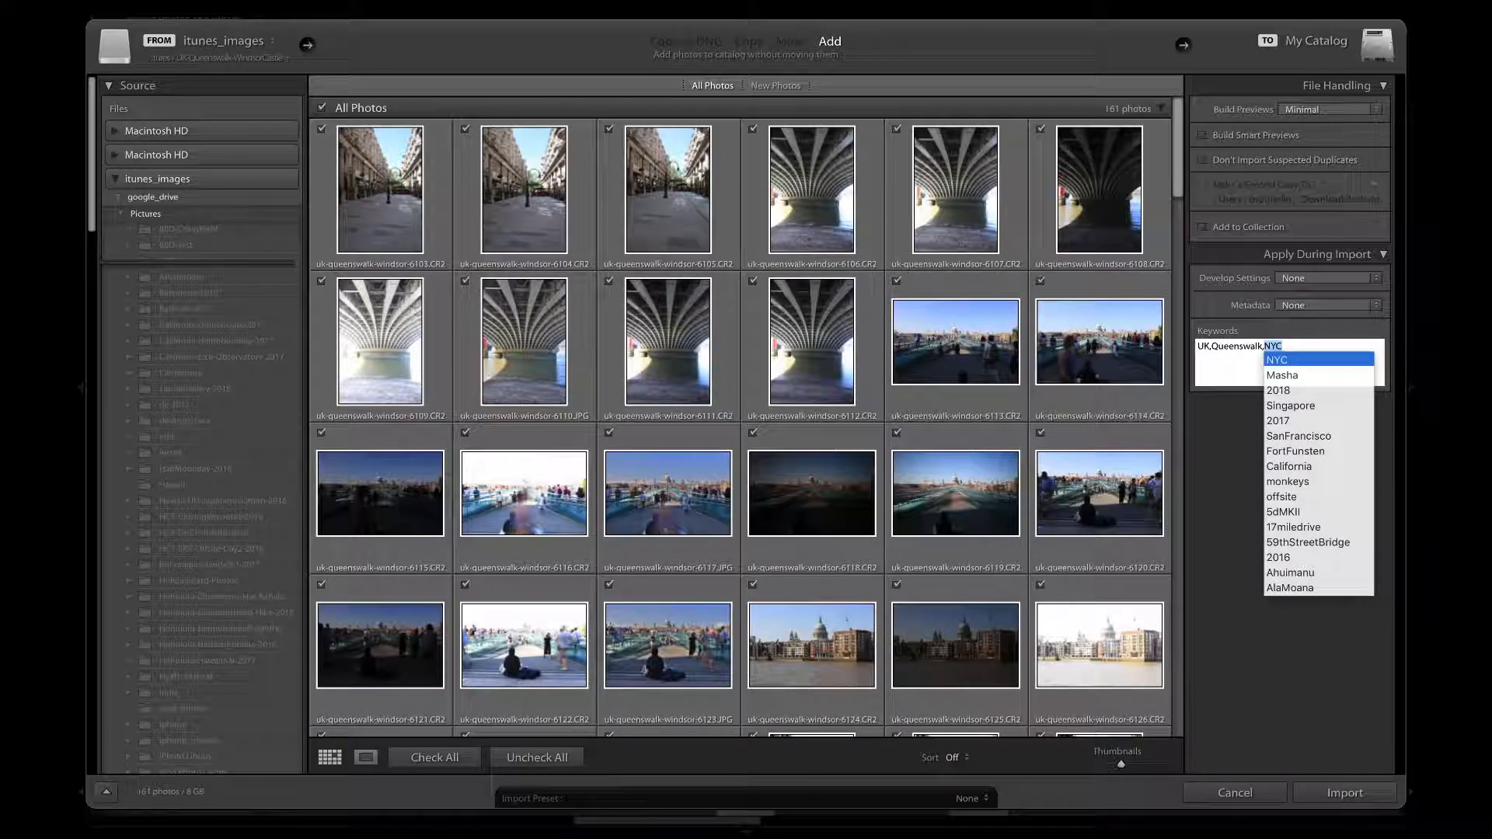
text(2018)
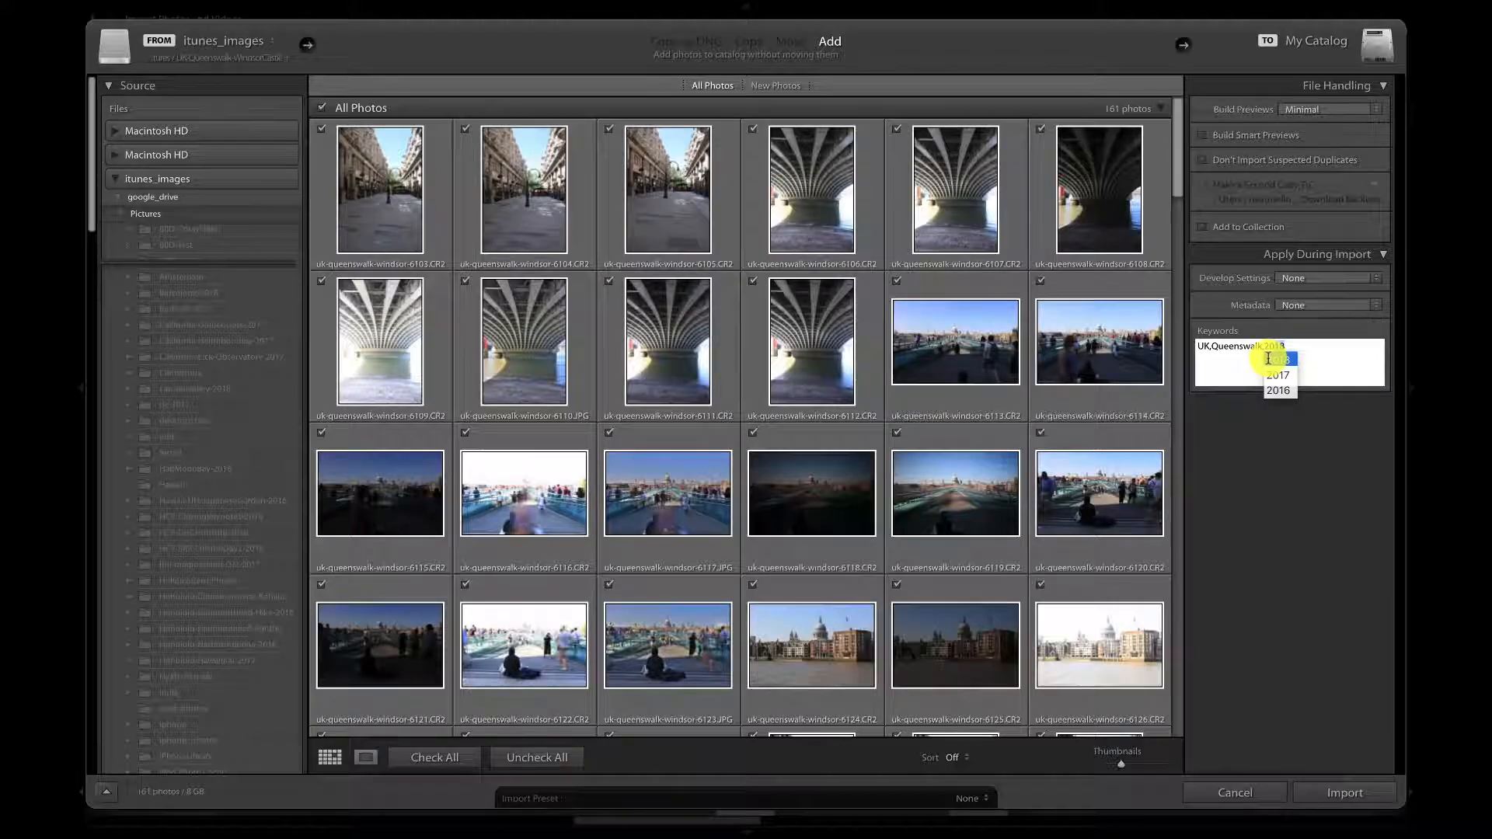
click(1274, 359)
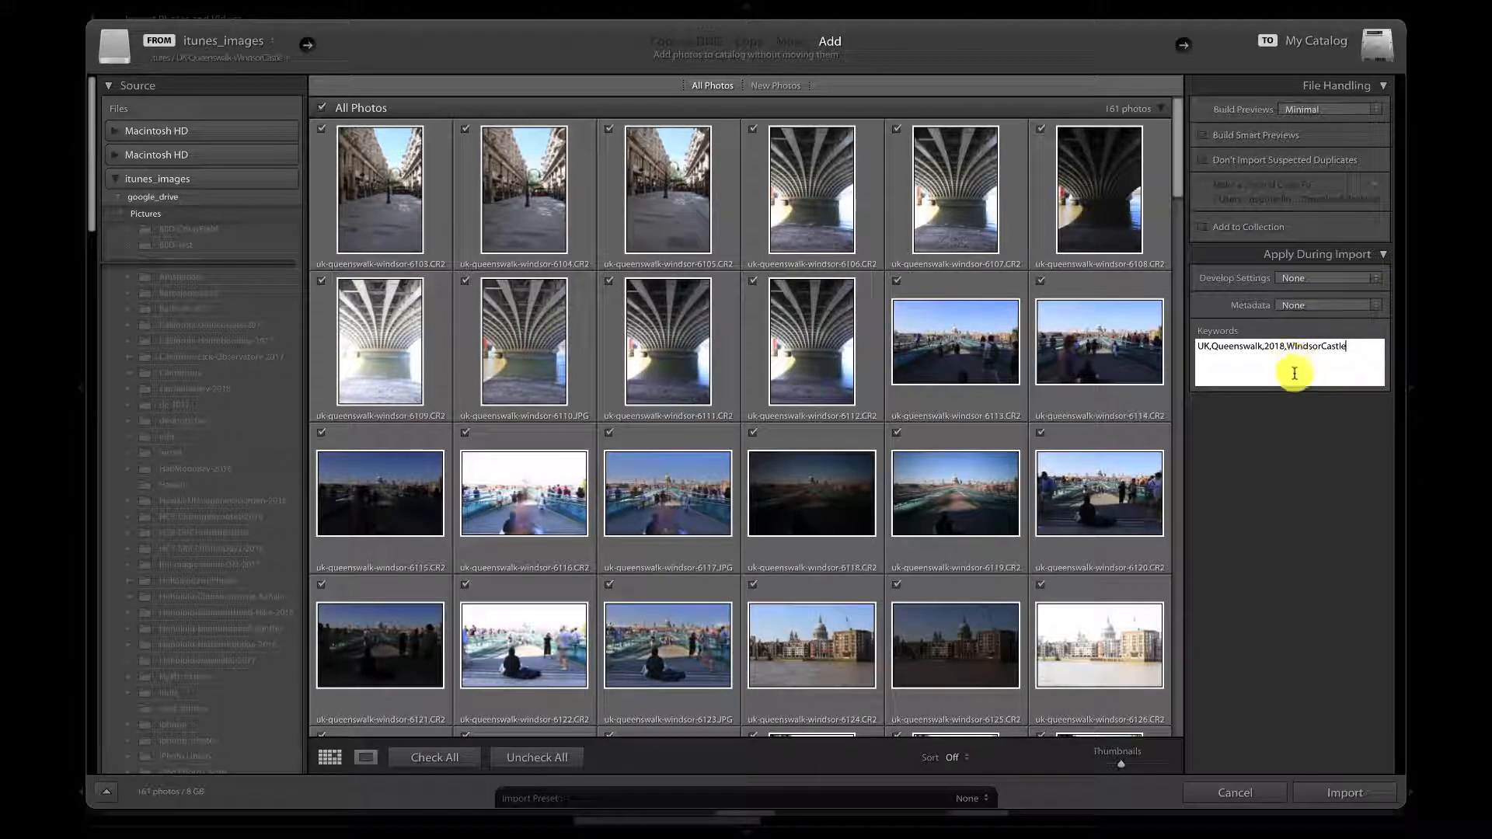
click(1346, 791)
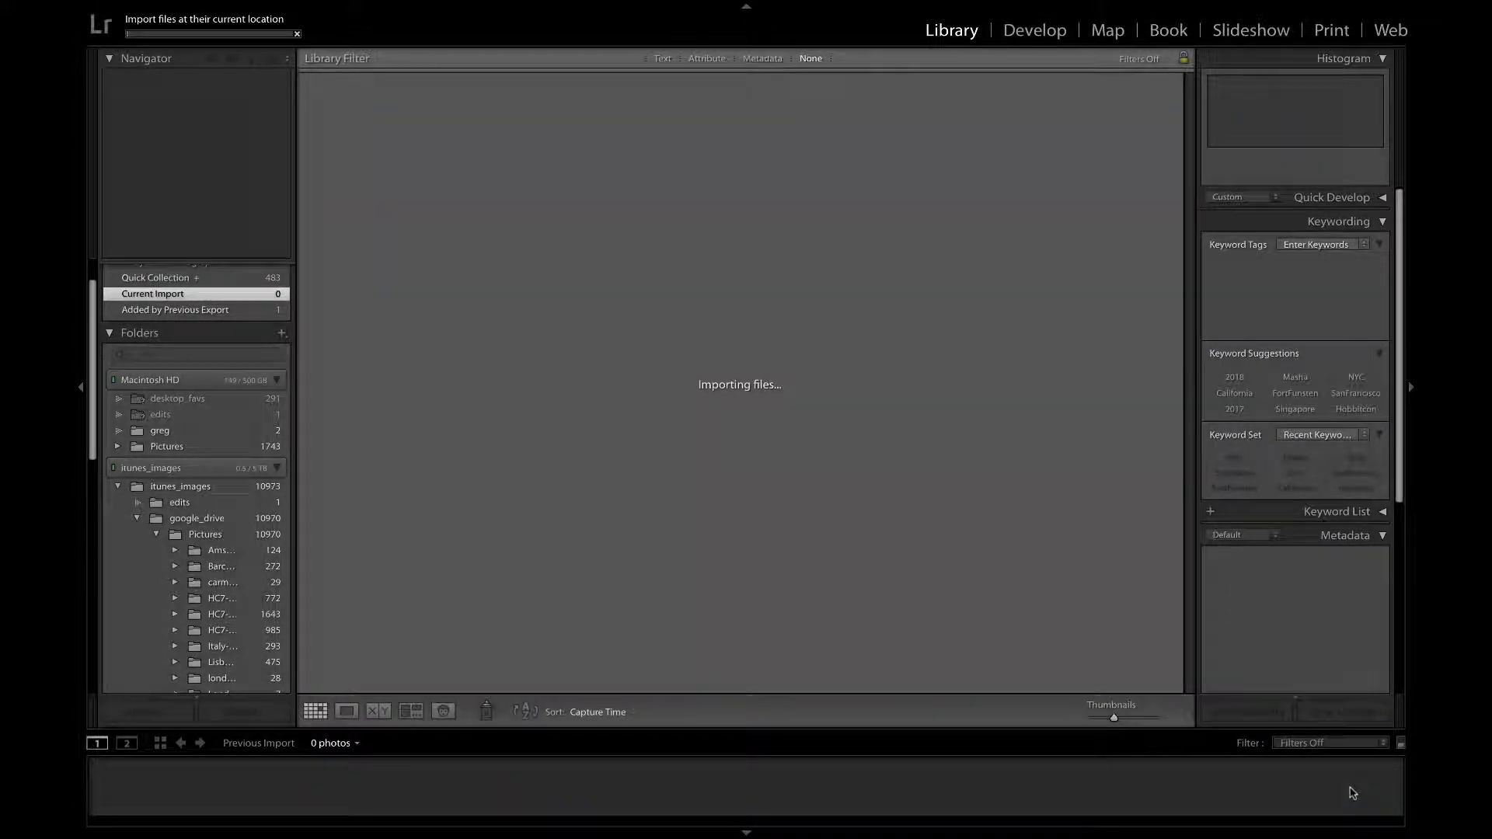